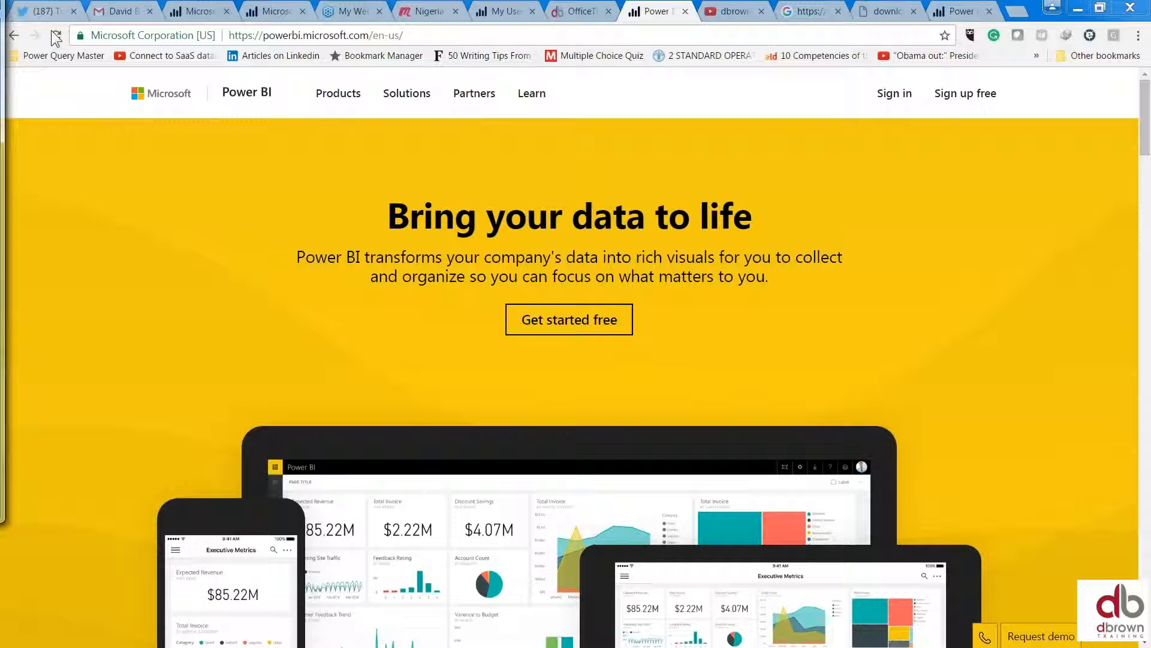
# - Bring Power BI Desktop into view, maximize its window, and collapse the Visualizations and Fields panes
pyautogui.moveTo(0, 8); pyautogui.dragTo(293, 1)
pyautogui.moveTo(442, 51); pyautogui.dragTo(747, 74)
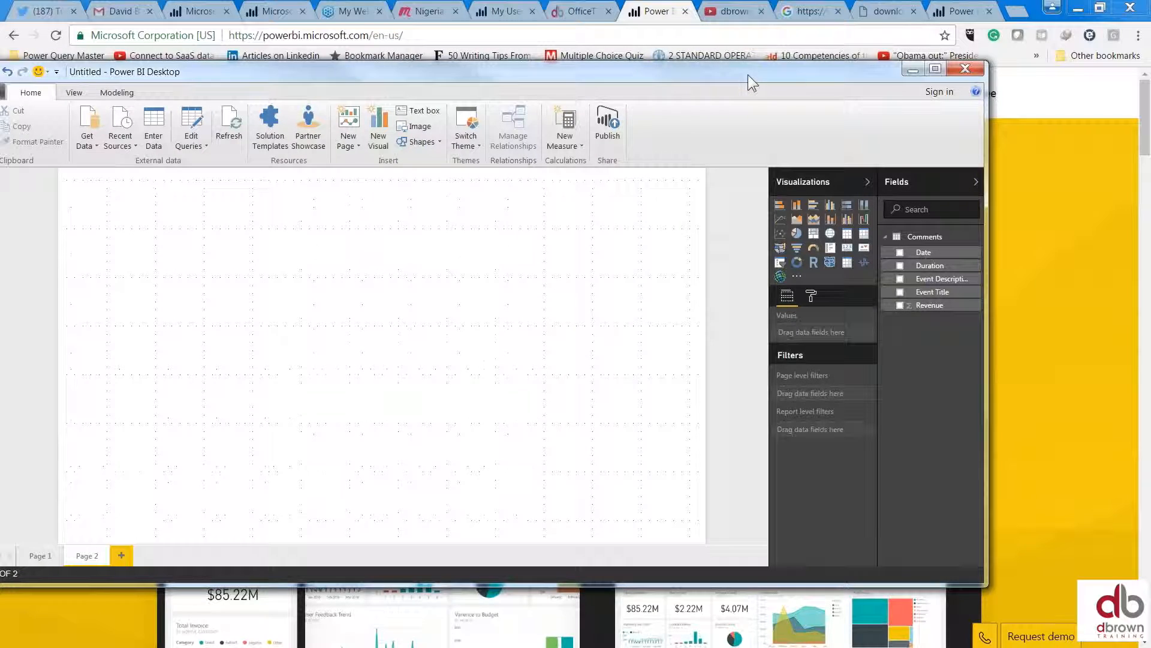
pyautogui.click(934, 68)
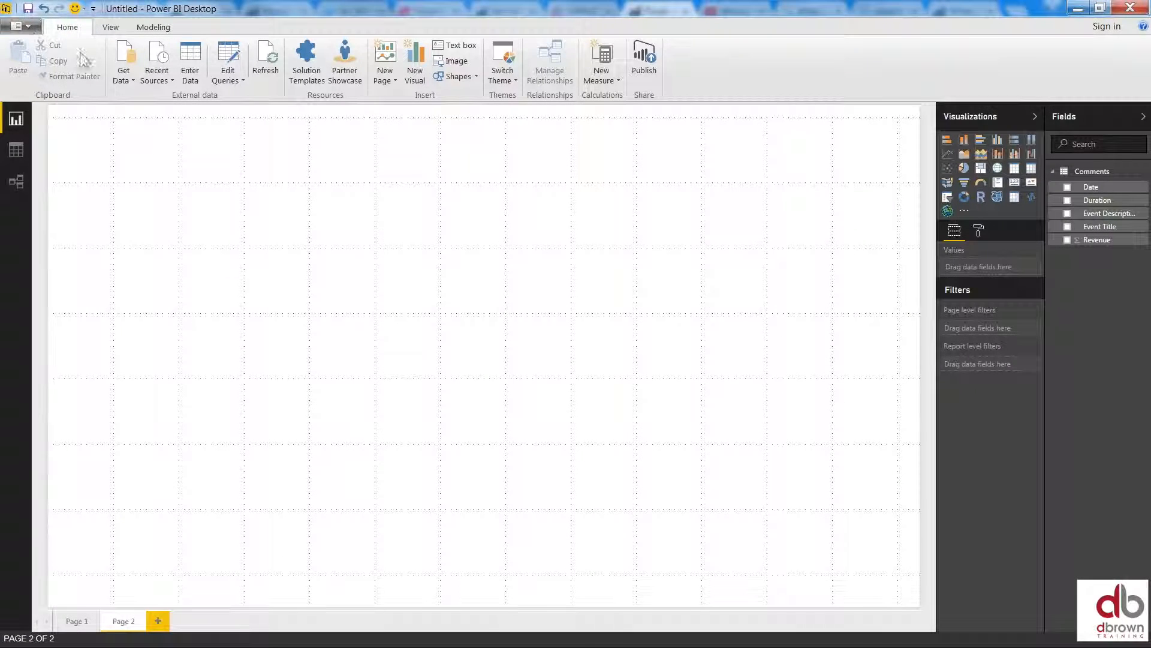
pyautogui.click(1035, 117)
pyautogui.click(1140, 118)
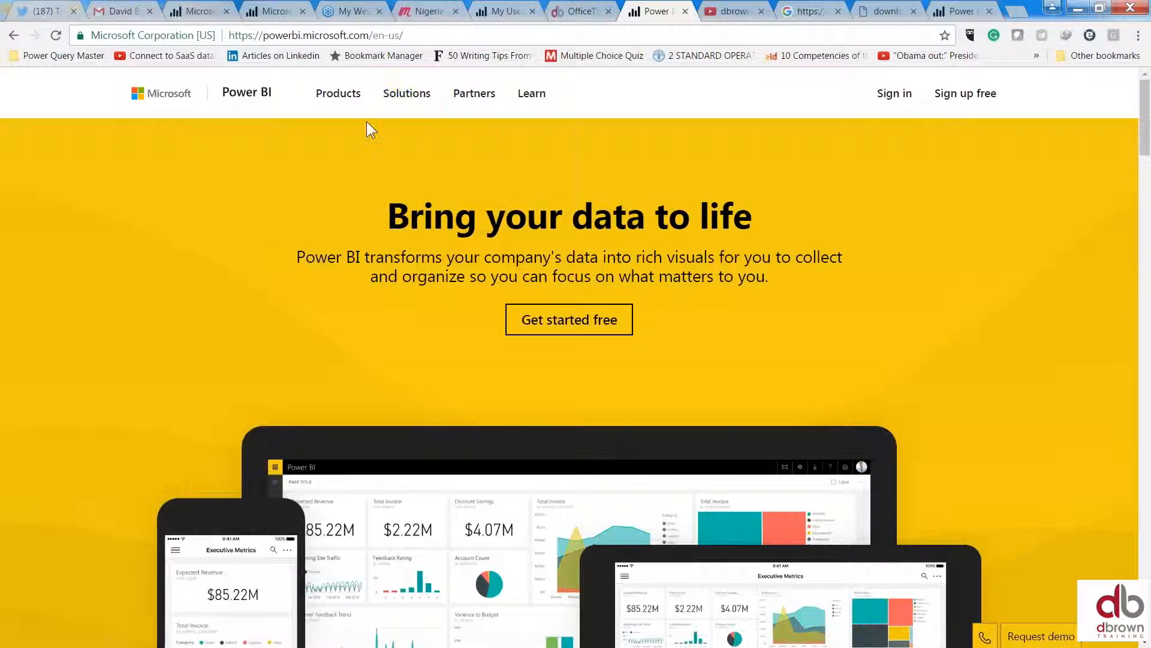
# - Check the Power BI website's product list, then switch to Power BI Desktop and review its Home, View and Modeling commands
pyautogui.moveTo(339, 95)
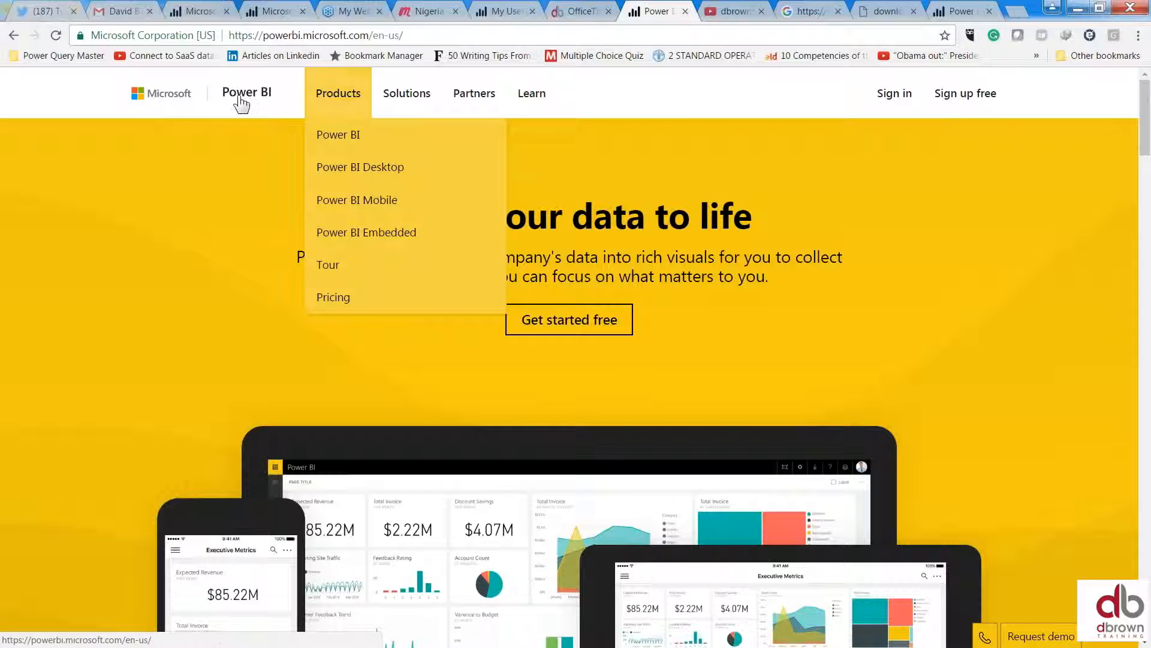
pyautogui.hotkey('alt', 'Tab')
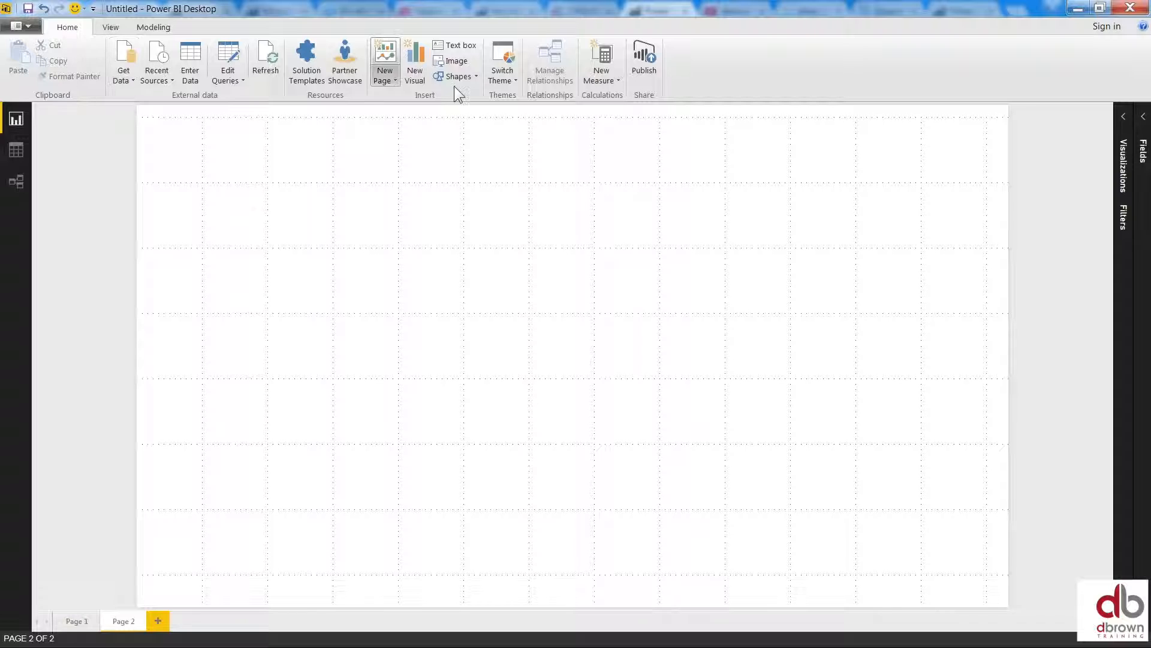
pyautogui.click(113, 27)
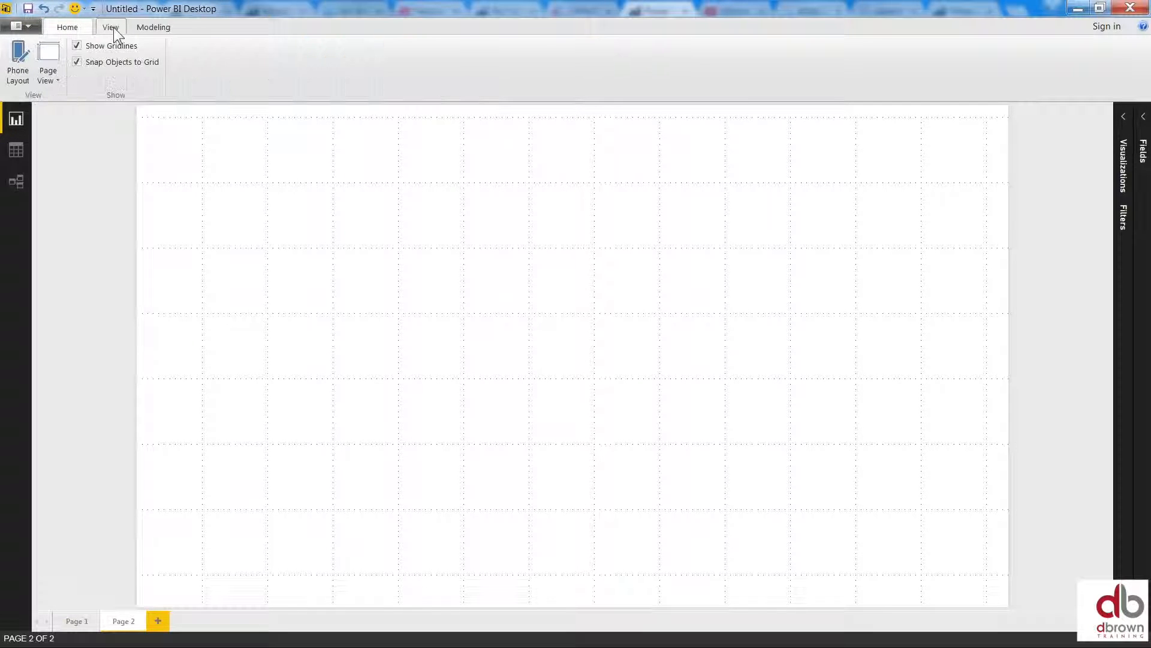
pyautogui.click(151, 28)
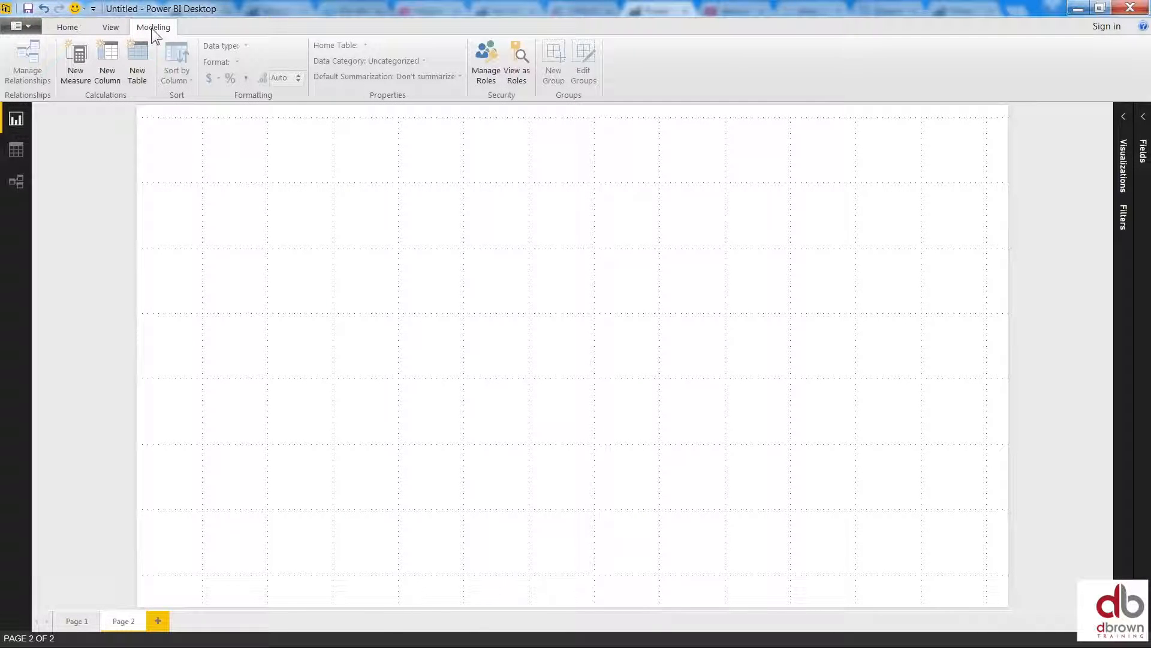
pyautogui.click(64, 26)
pyautogui.click(111, 27)
pyautogui.click(151, 26)
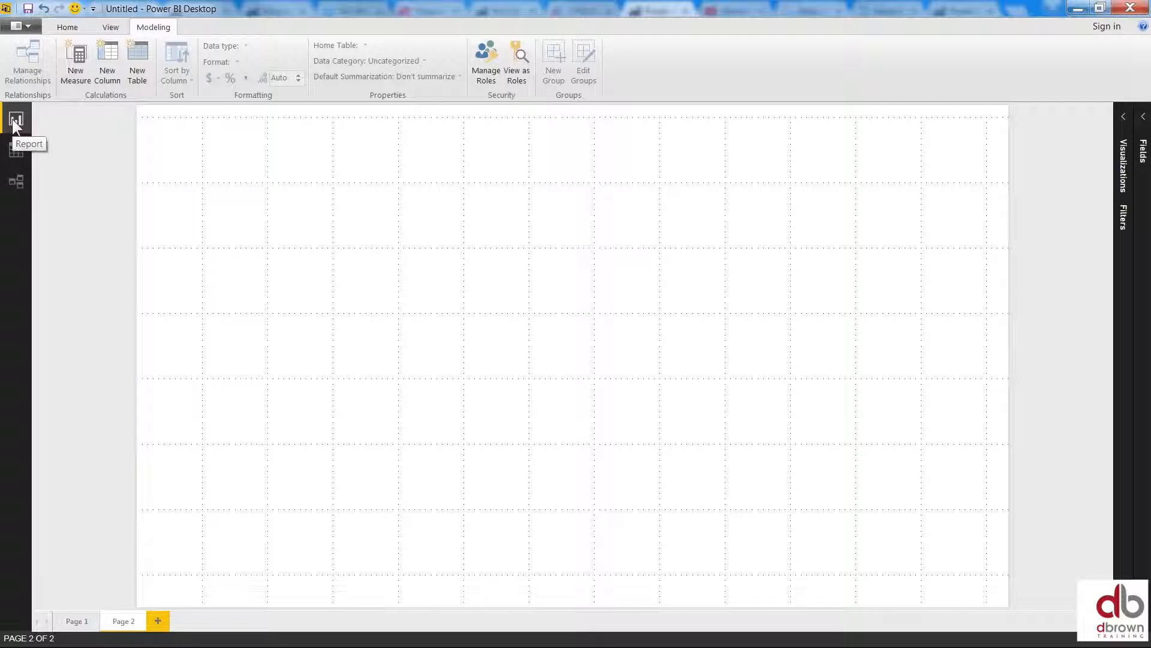
# - Display the Comments table in data view and browse the full list of available data source types
pyautogui.click(15, 151)
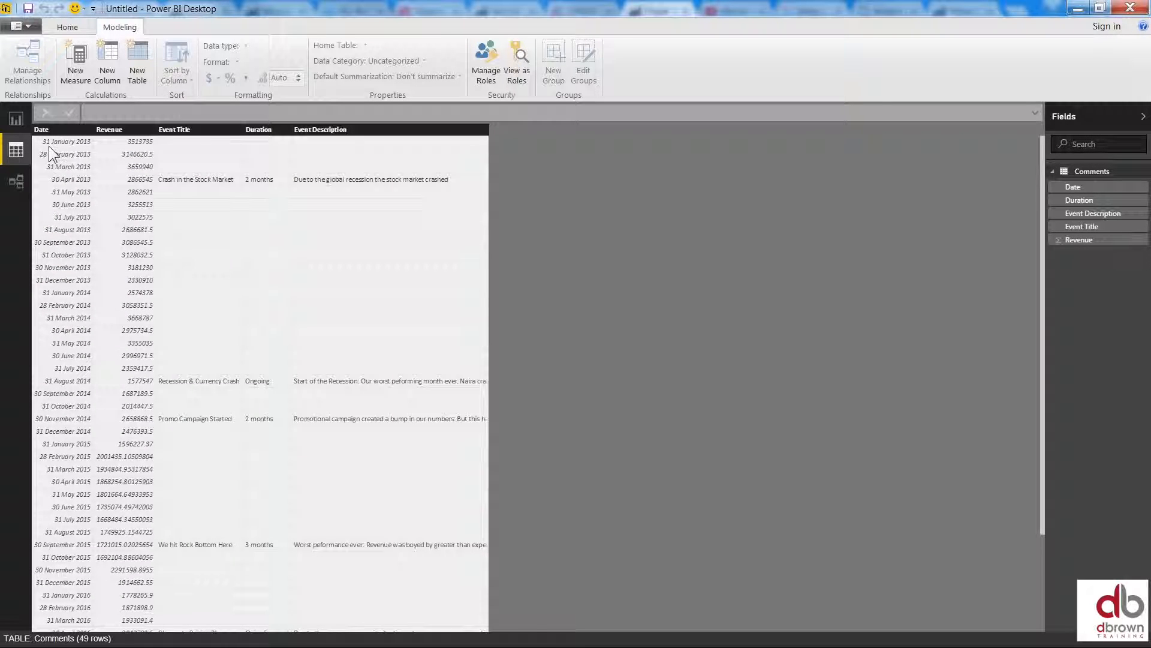
pyautogui.click(76, 28)
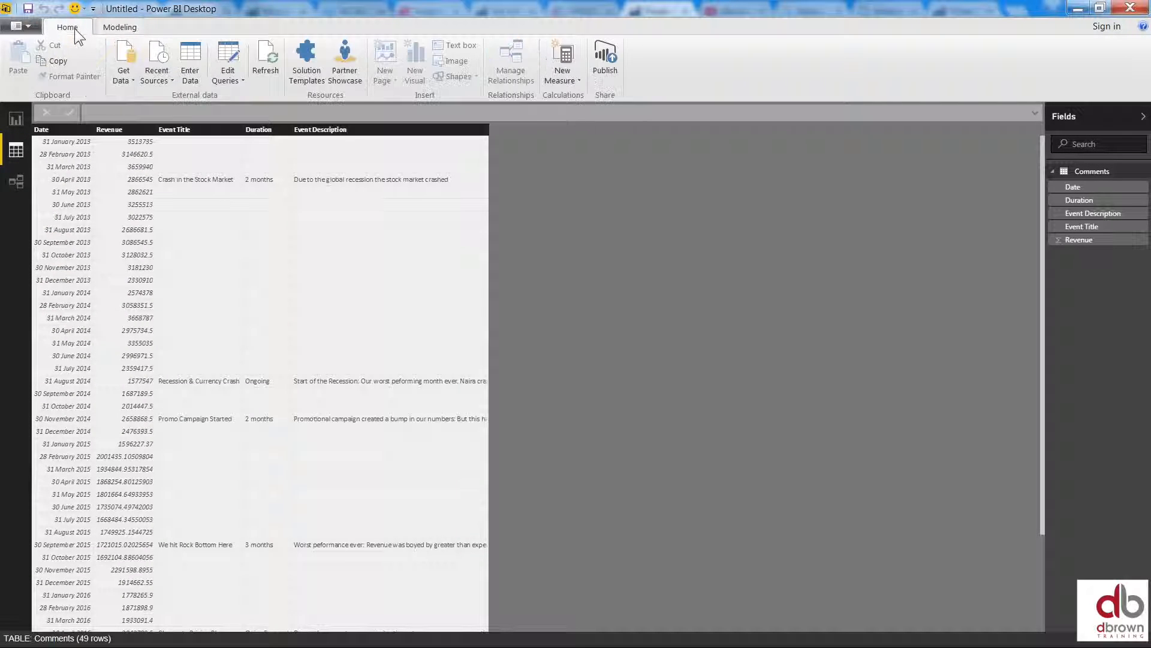
pyautogui.click(129, 78)
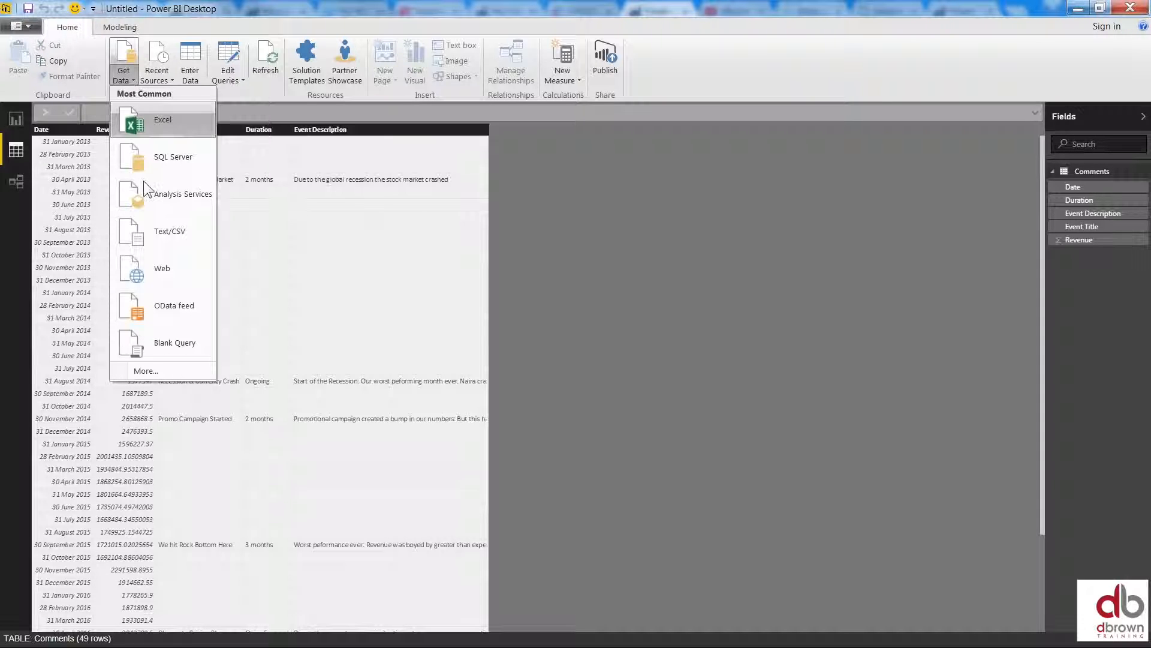
pyautogui.click(159, 369)
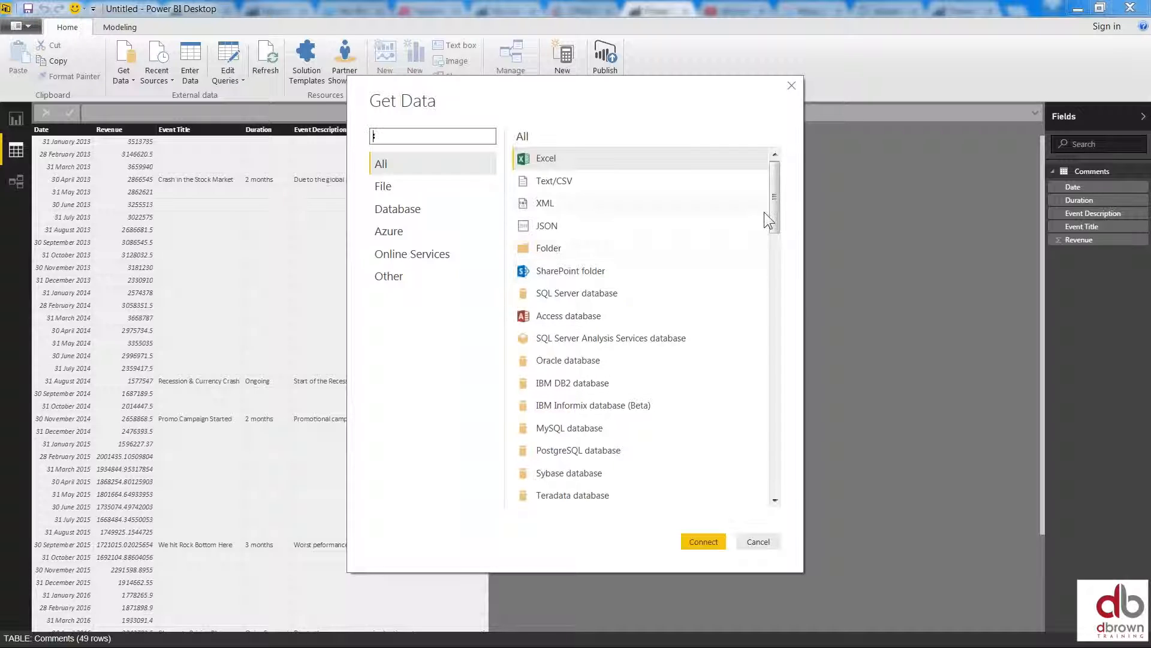
pyautogui.moveTo(775, 207); pyautogui.dragTo(776, 352)
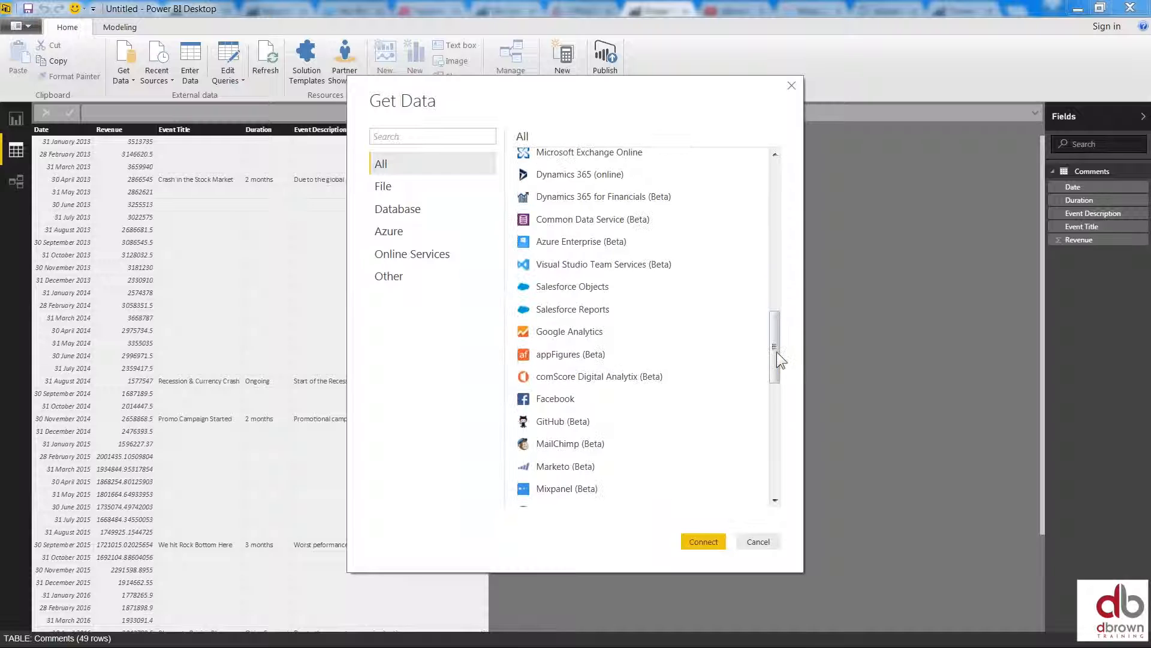
pyautogui.click(791, 85)
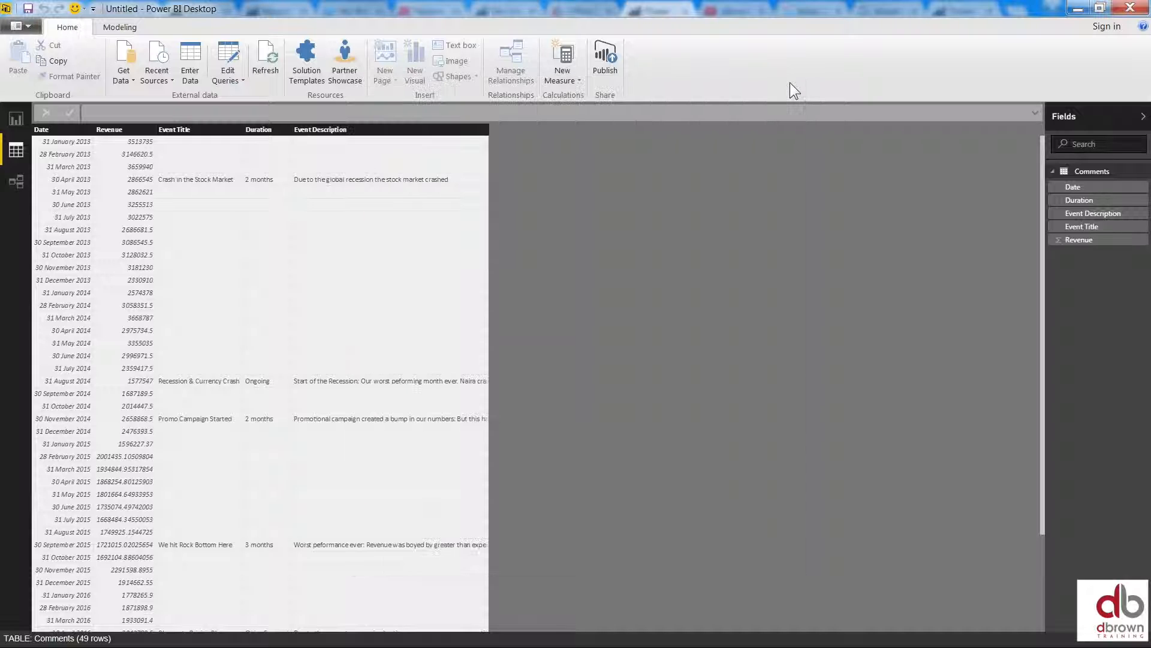
# - Connect to the Excel workbook Pulse Chart Data in the Webinars > ExcelClinic > Apr2017 folder
pyautogui.click(126, 80)
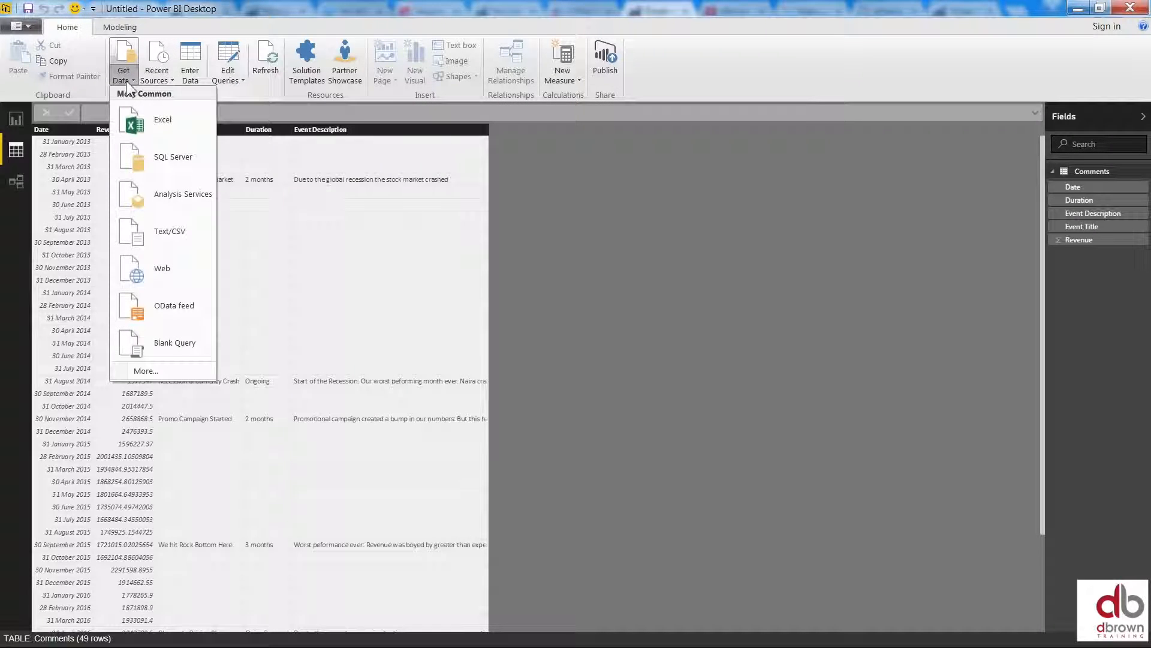
pyautogui.click(157, 124)
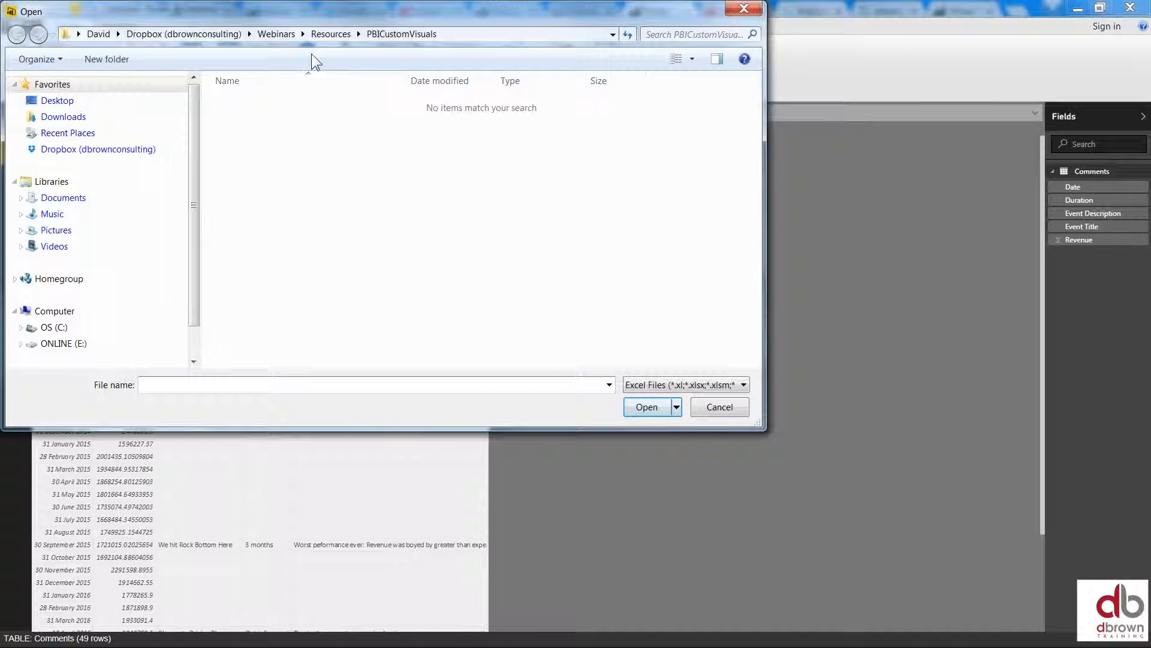
pyautogui.click(271, 35)
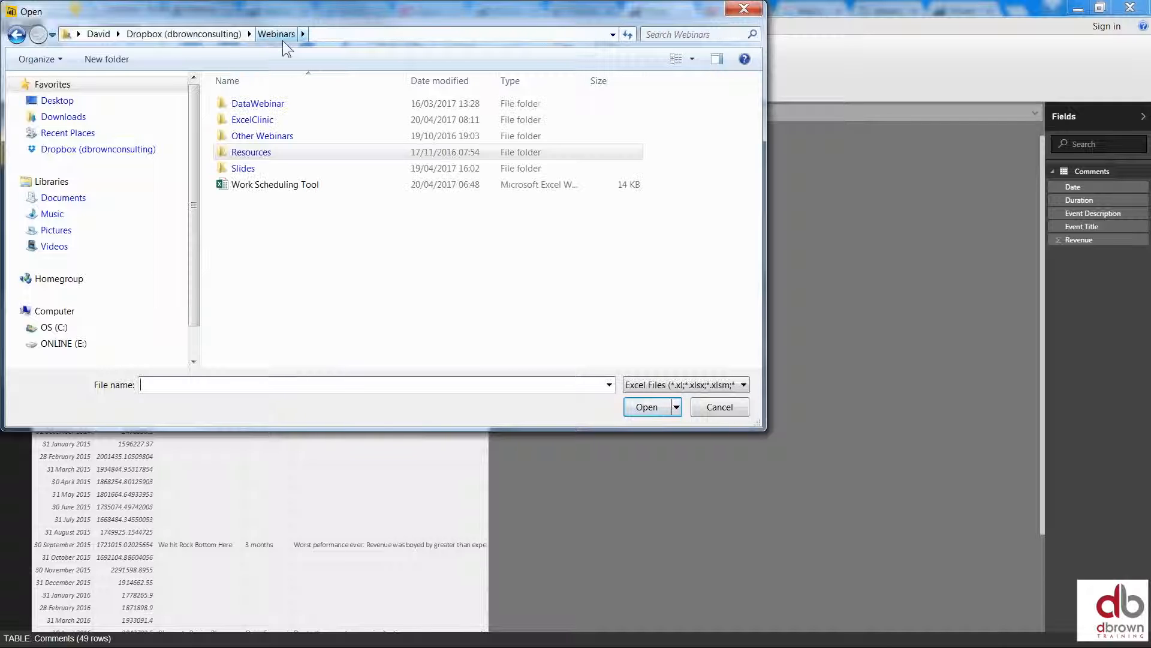
pyautogui.doubleClick(265, 119)
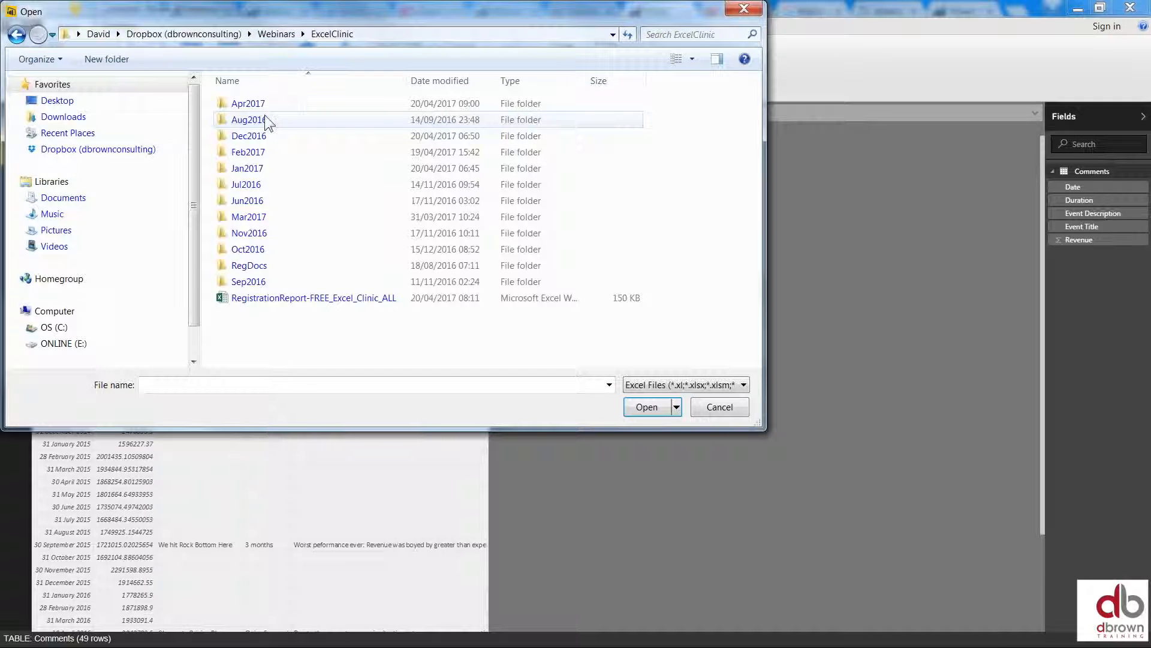
pyautogui.doubleClick(264, 103)
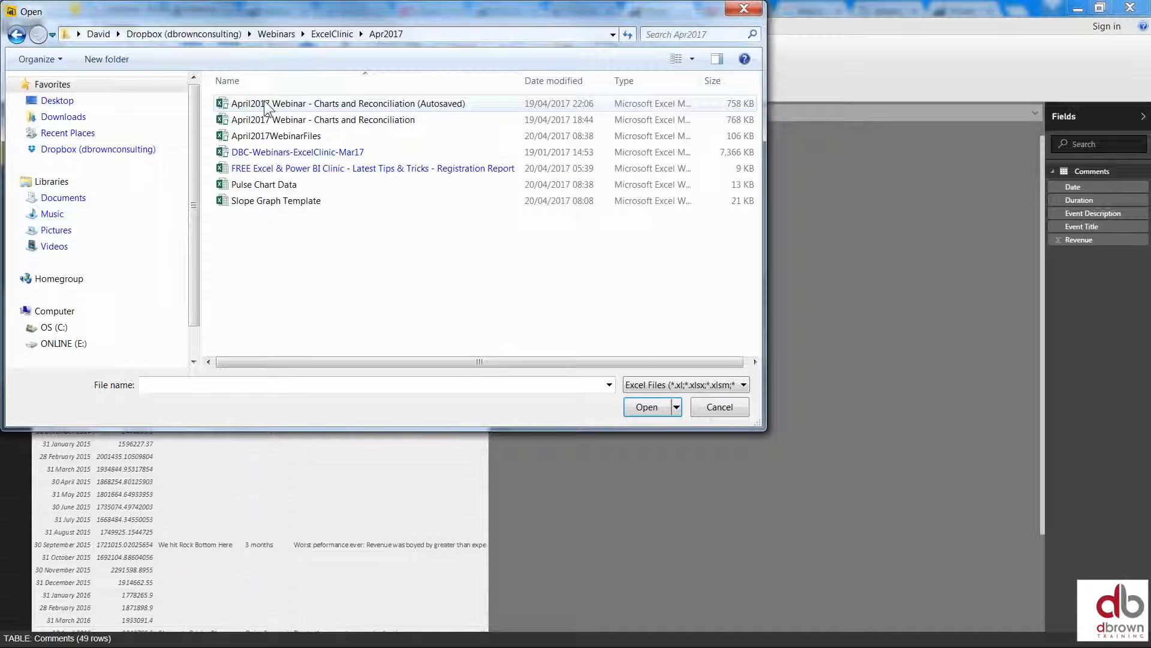
pyautogui.doubleClick(283, 183)
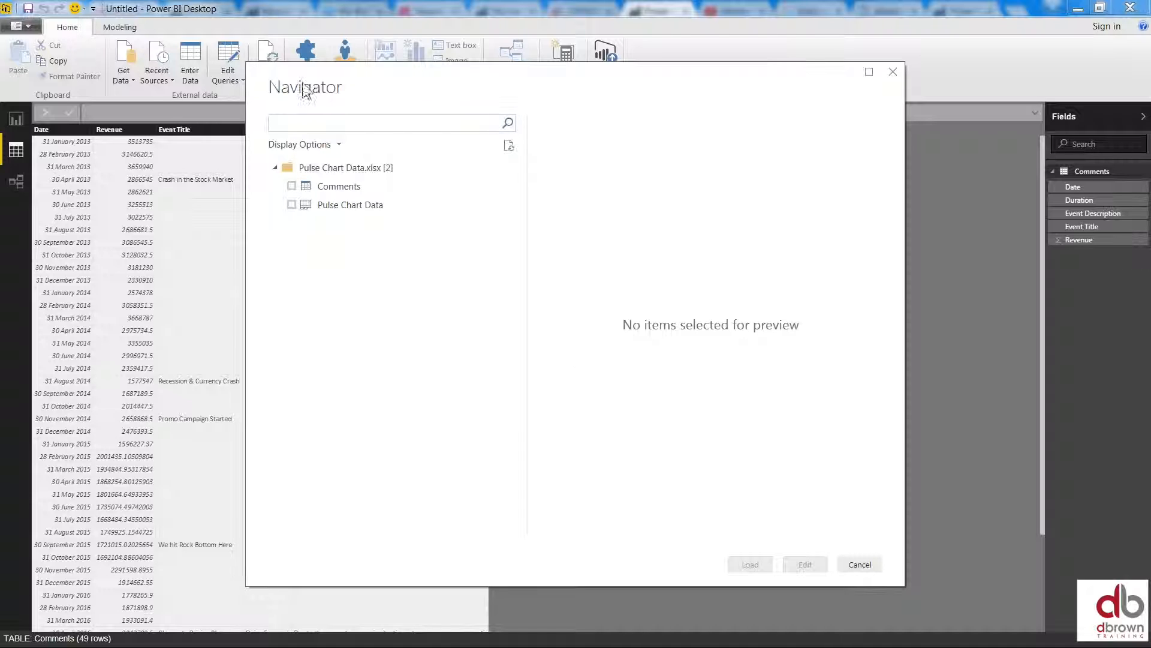
# - Open the workbook's Comments table for editing in the Query Editor and maximize the editor window
pyautogui.click(292, 186)
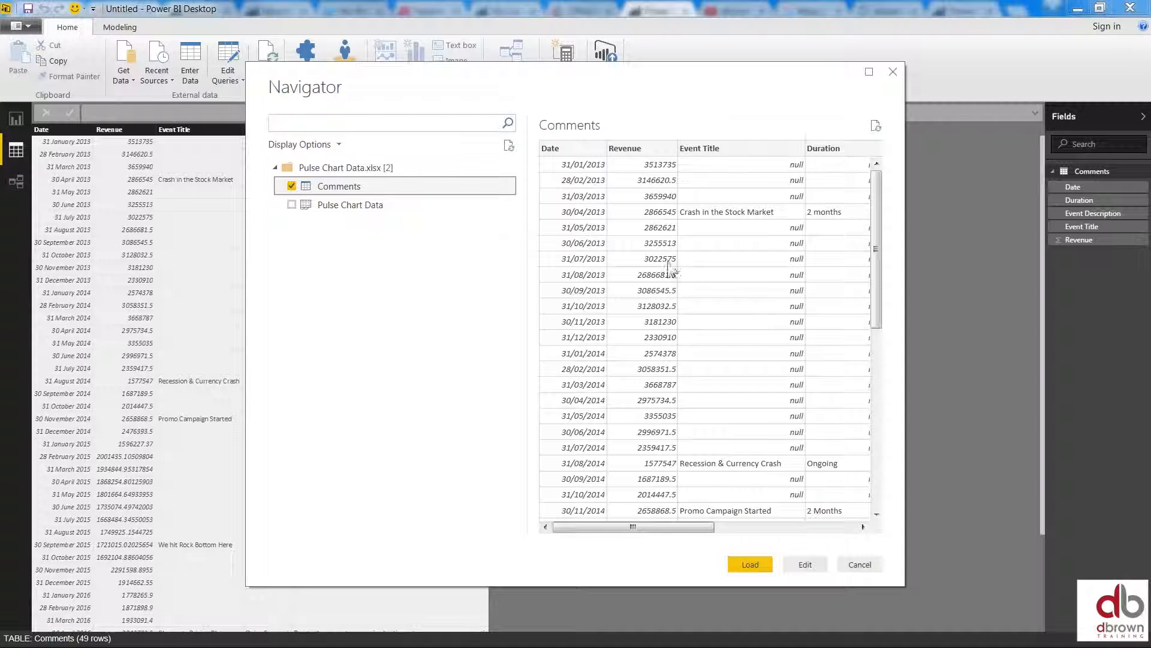
pyautogui.click(804, 564)
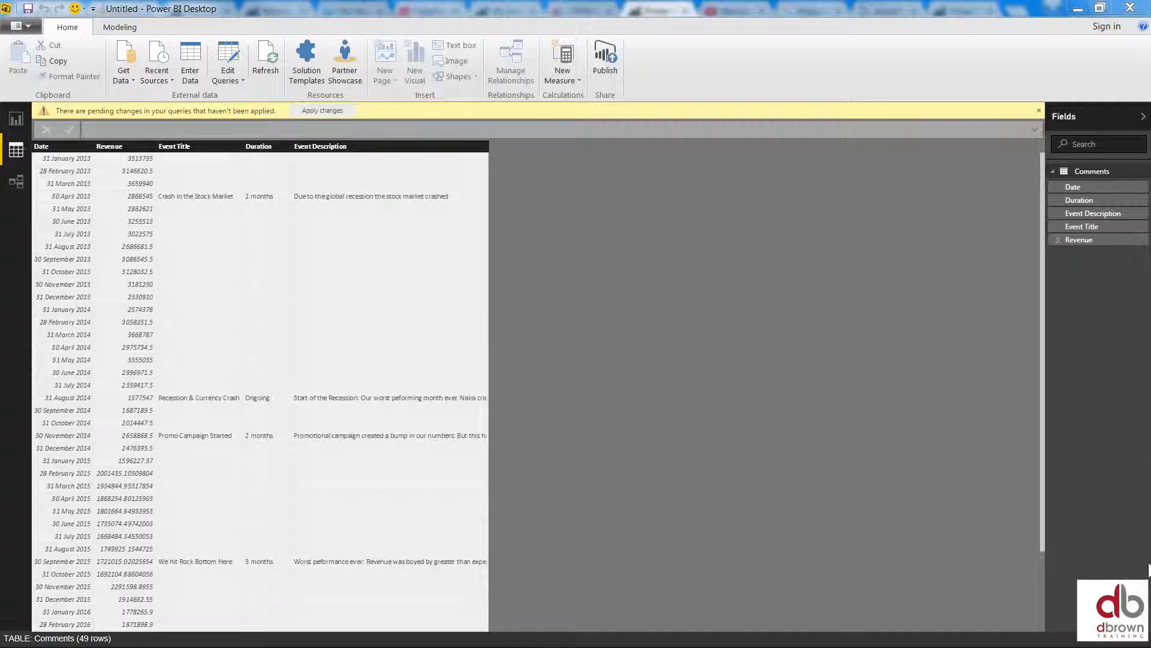
pyautogui.hotkey('alt', 'Tab')
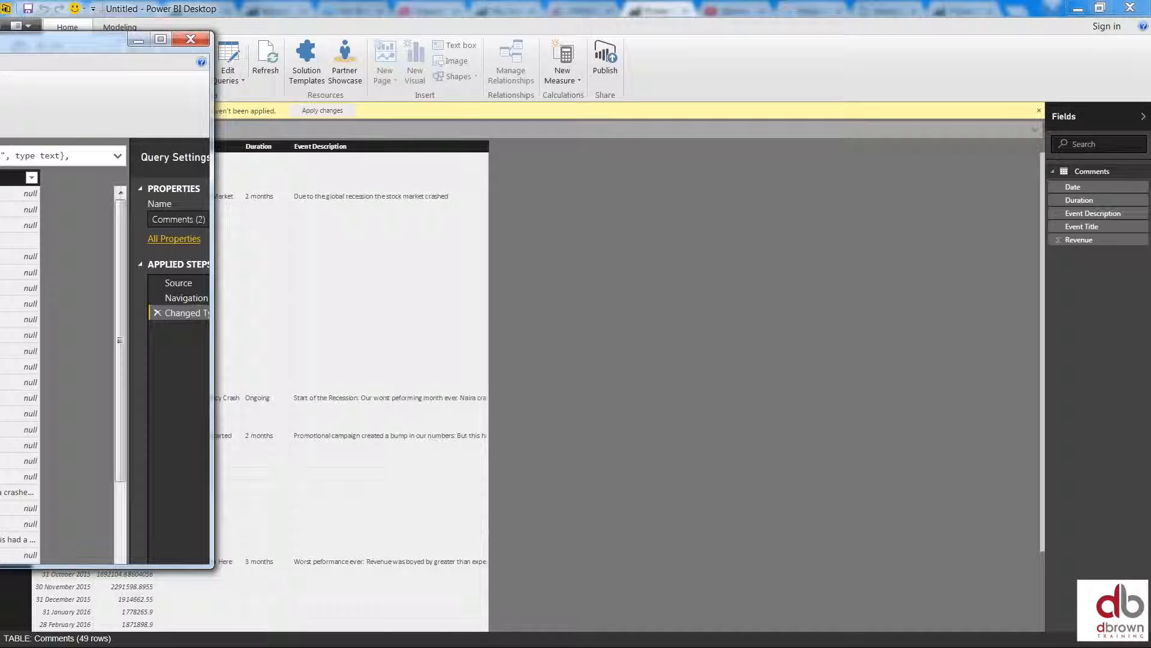
pyautogui.moveTo(0, 40); pyautogui.dragTo(443, 62)
pyautogui.click(833, 58)
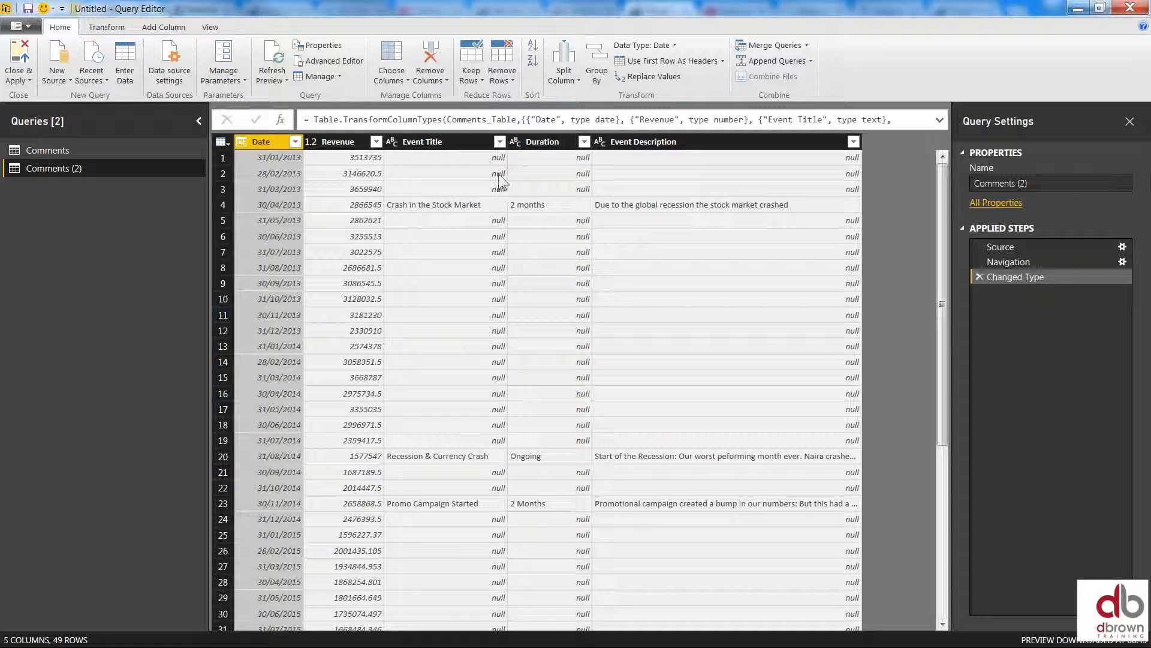
# - Replace the null values in the Event Title column with blanks
pyautogui.click(465, 142)
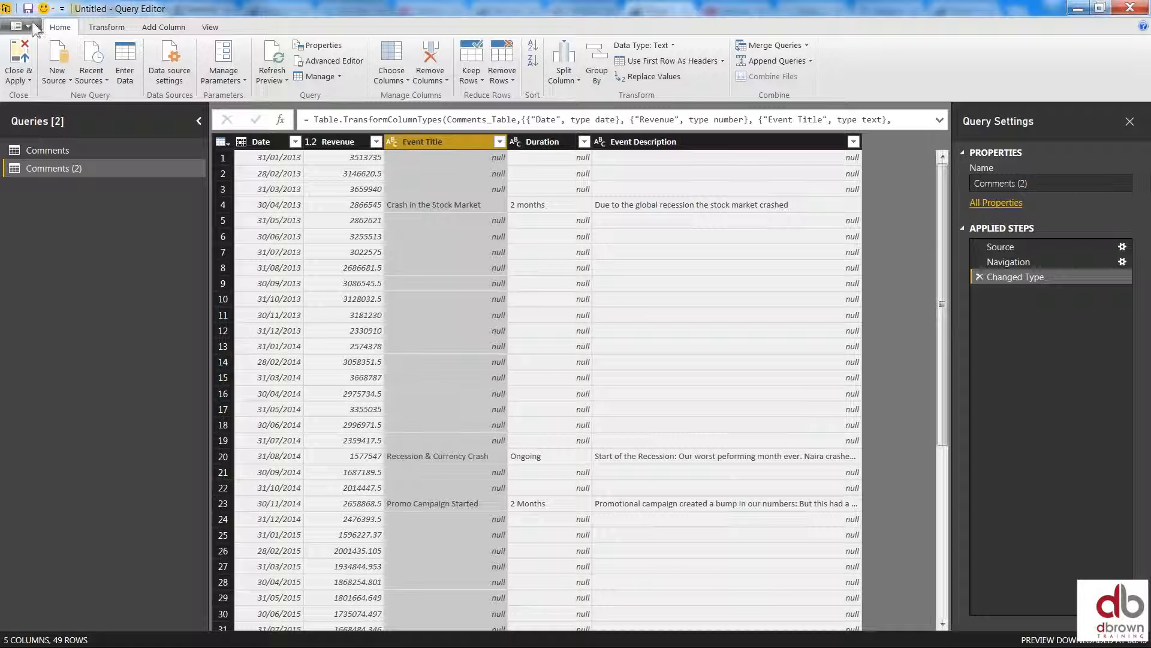
pyautogui.click(102, 27)
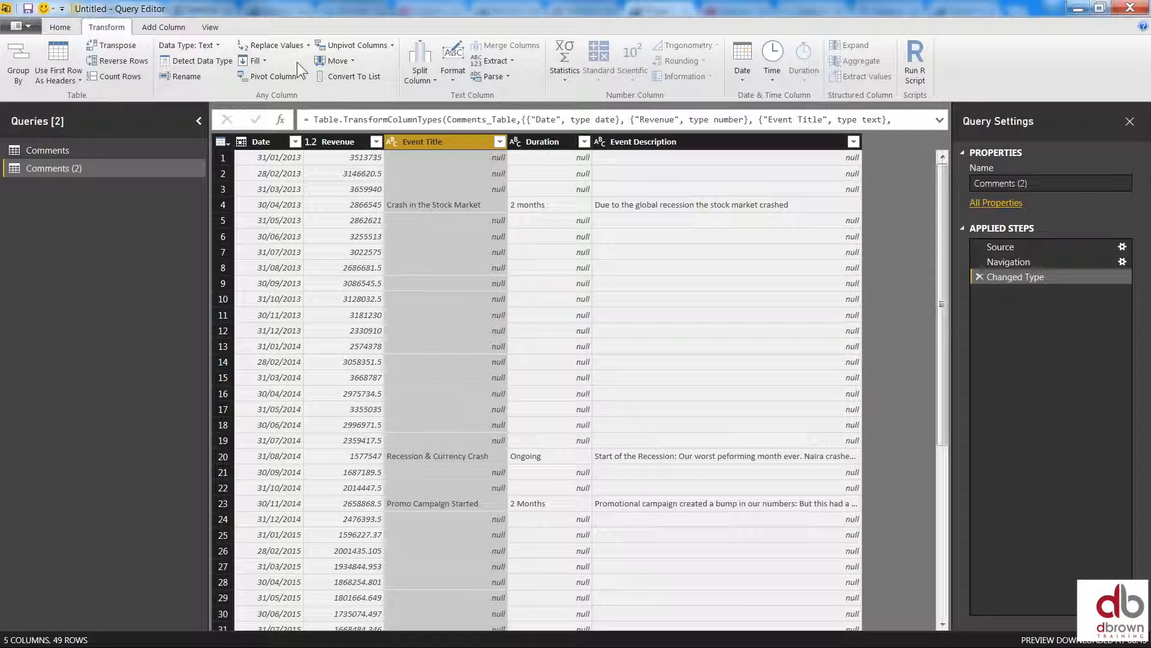
pyautogui.click(309, 45)
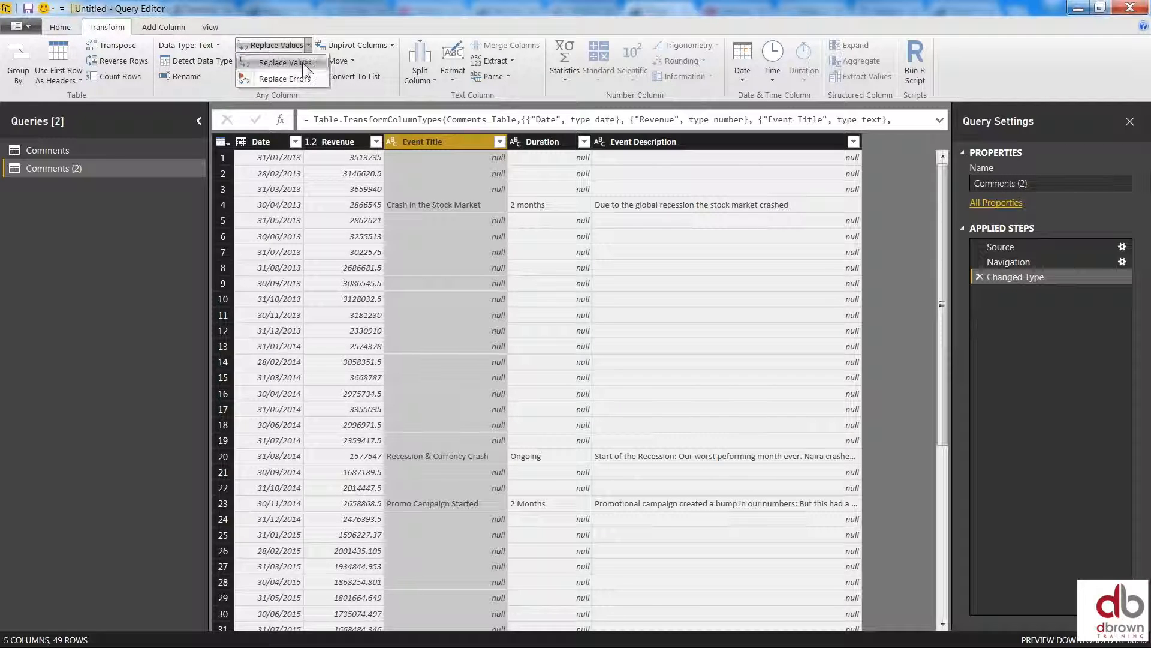
pyautogui.click(303, 62)
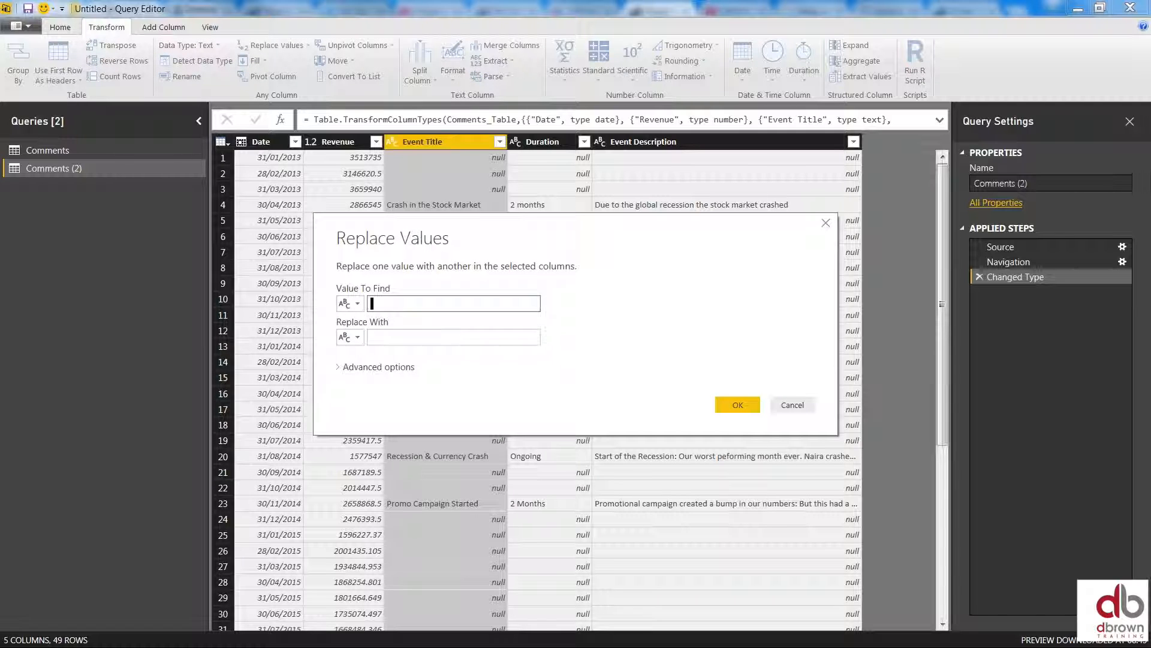
pyautogui.write('null')
pyautogui.click(722, 399)
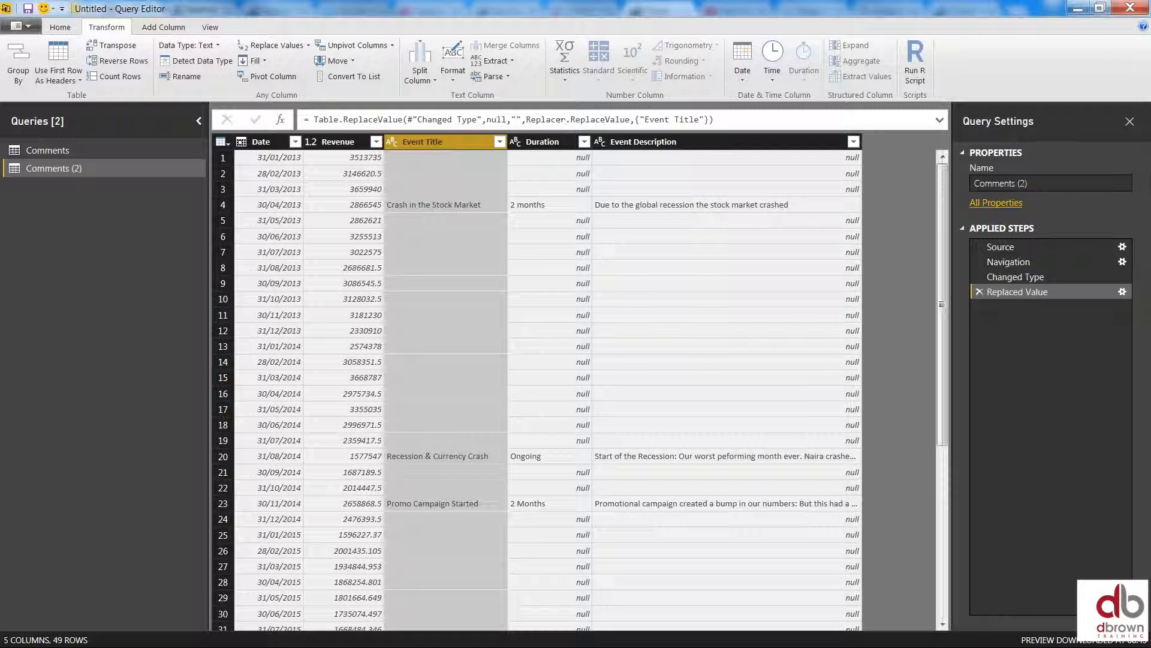
# - Replace the null values in the Duration column with blanks
pyautogui.click(549, 140)
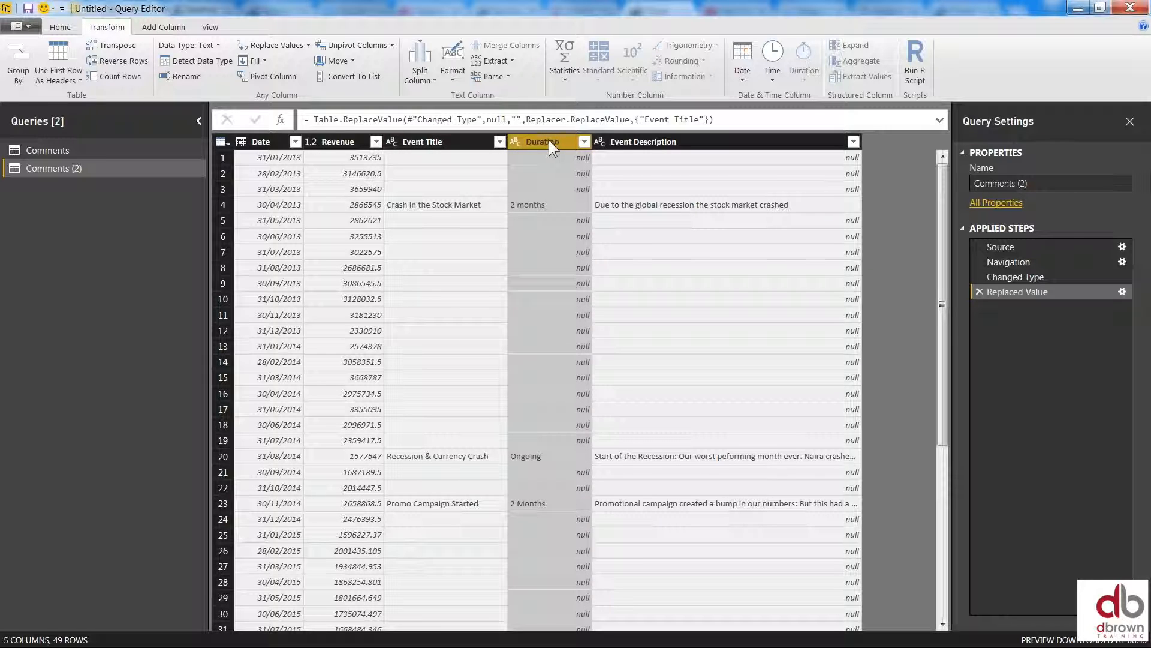
pyautogui.click(274, 44)
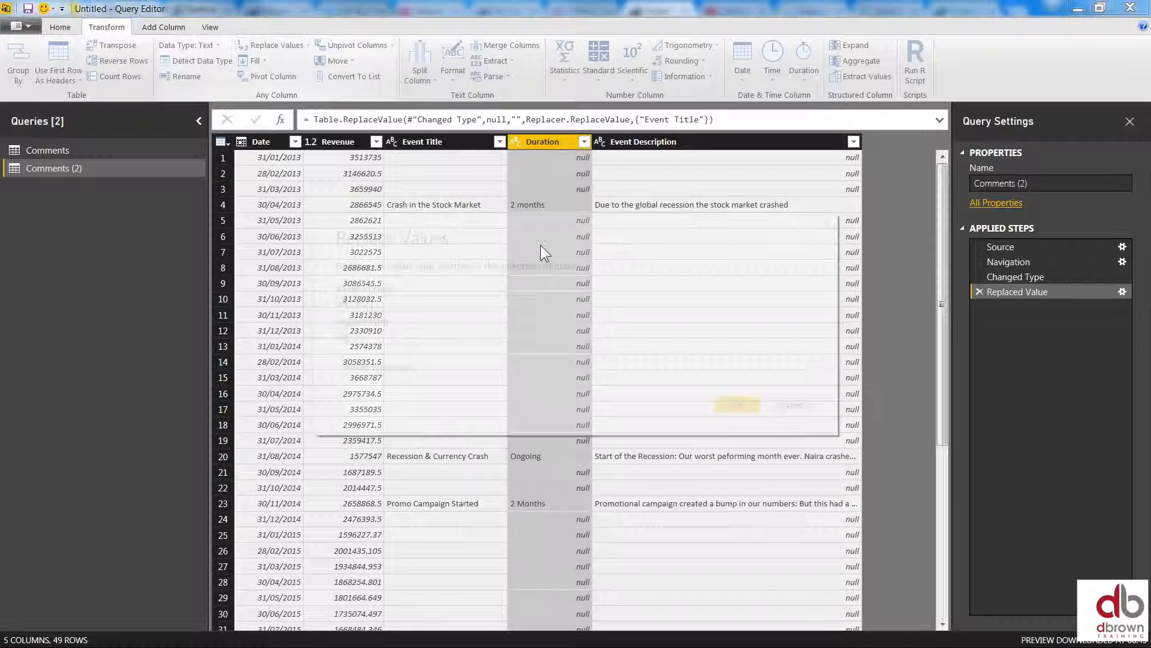
pyautogui.write('n')
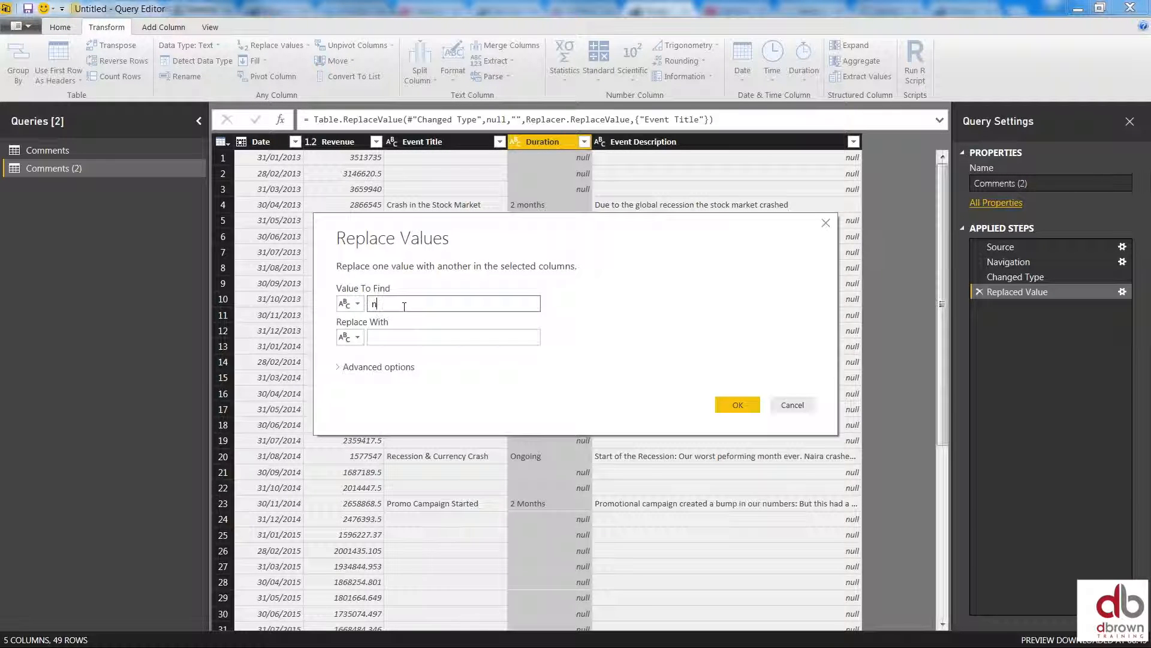
pyautogui.write('ull')
pyautogui.click(388, 338)
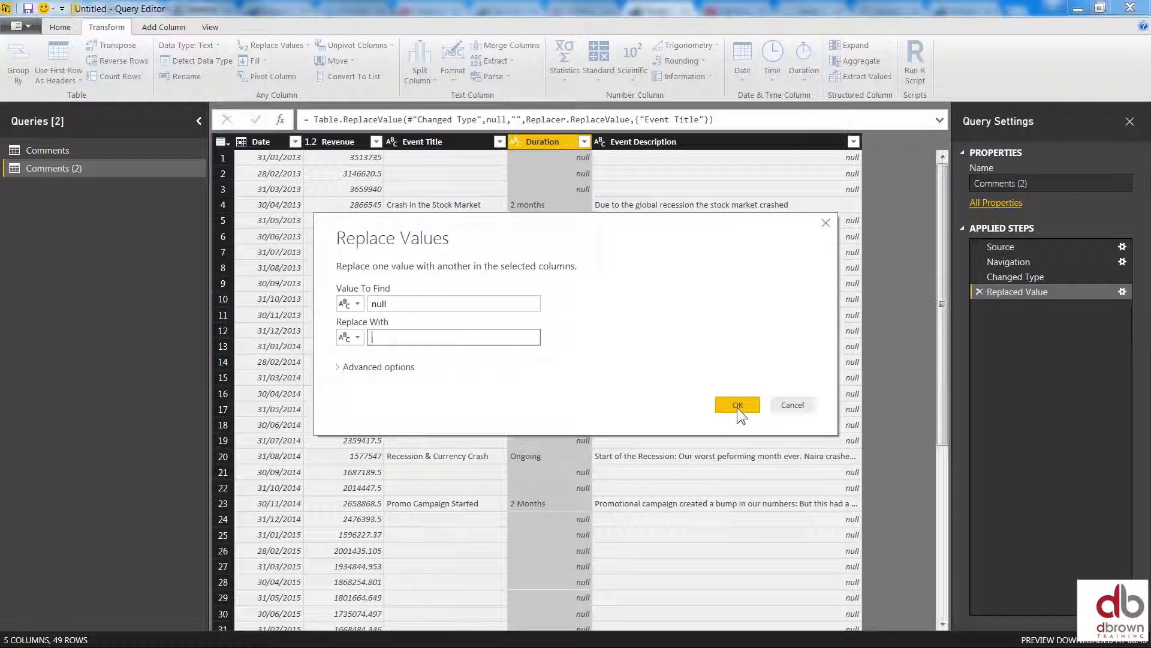
pyautogui.click(737, 406)
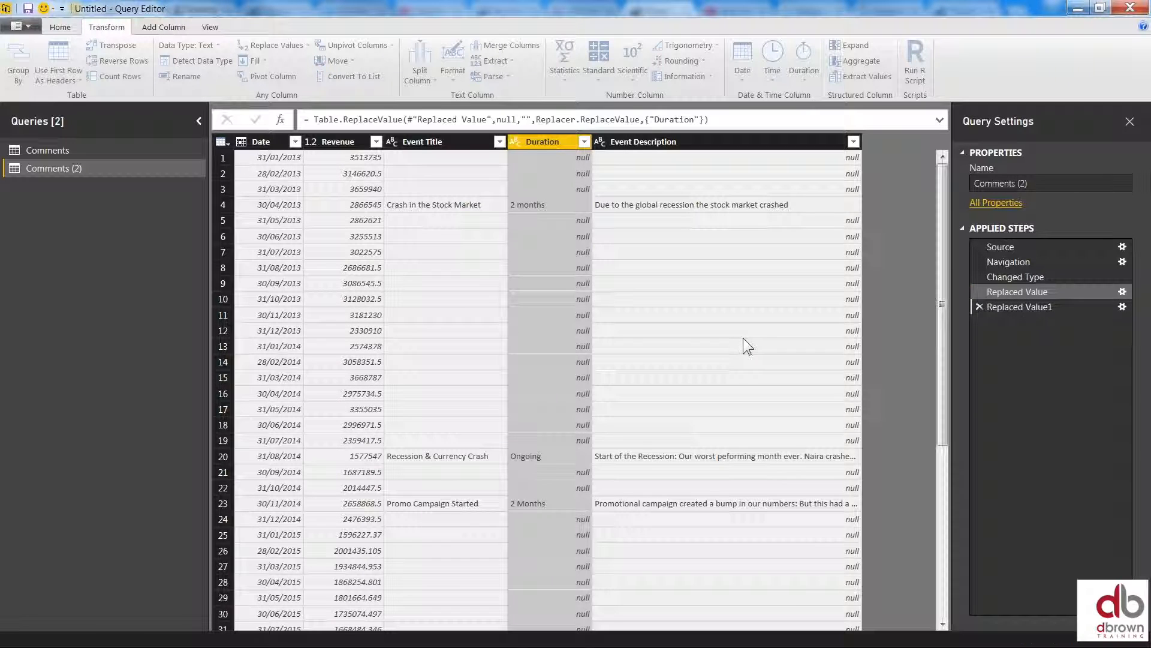
# - Replace the null values in the Event Description column with blanks
pyautogui.click(788, 142)
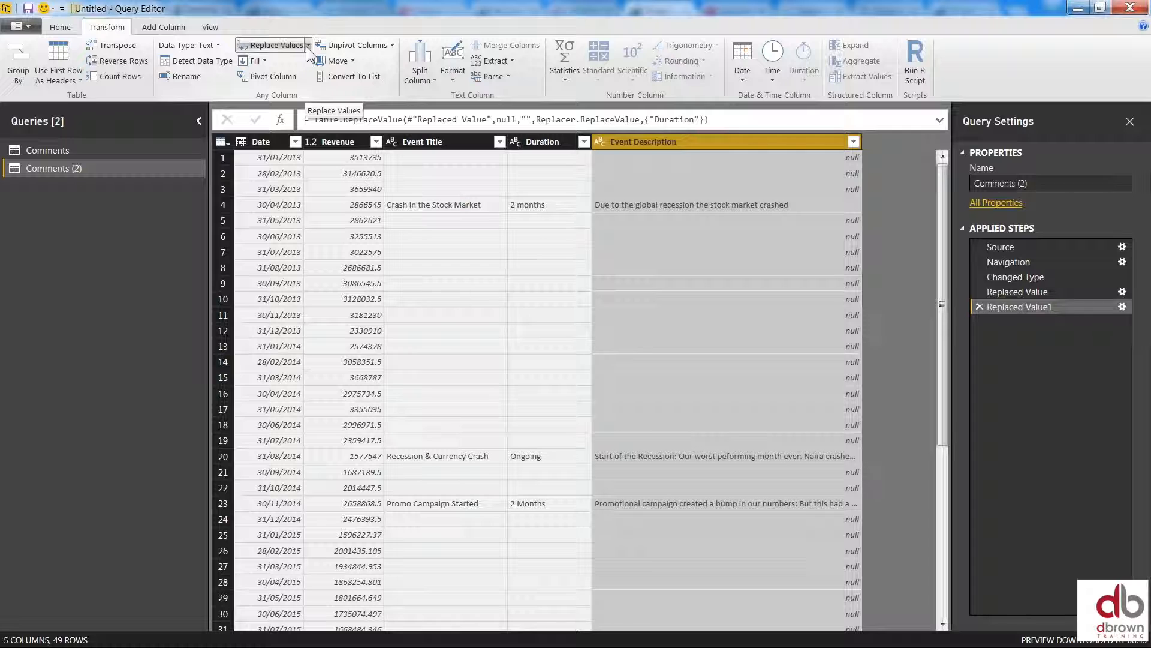
pyautogui.click(283, 46)
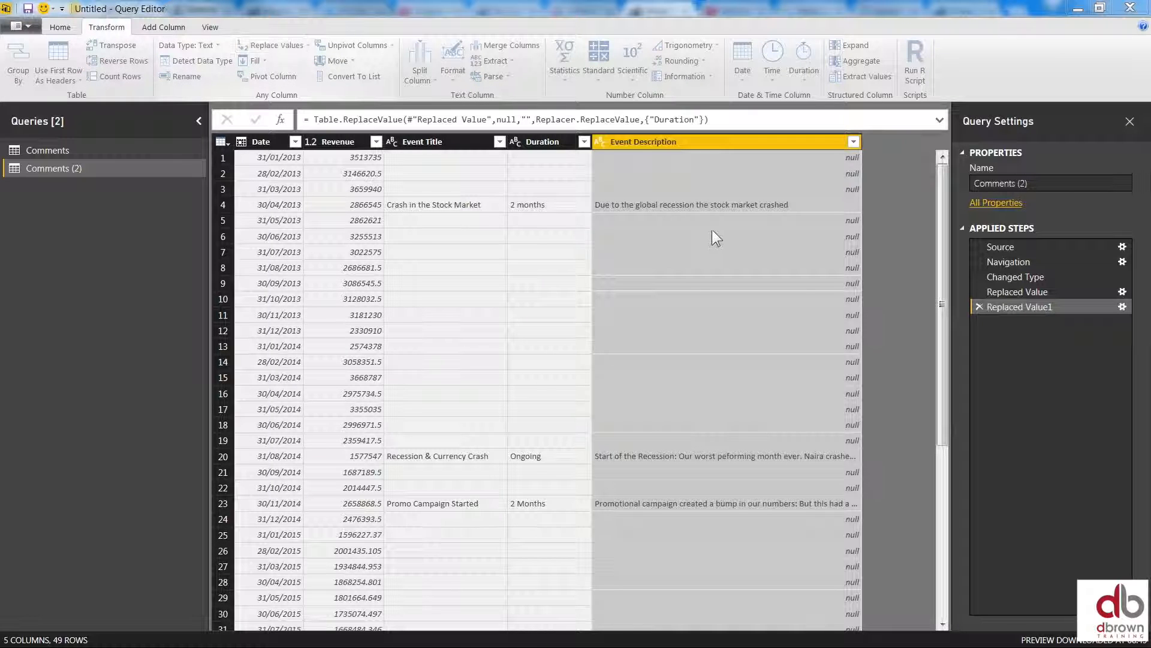
pyautogui.write('null')
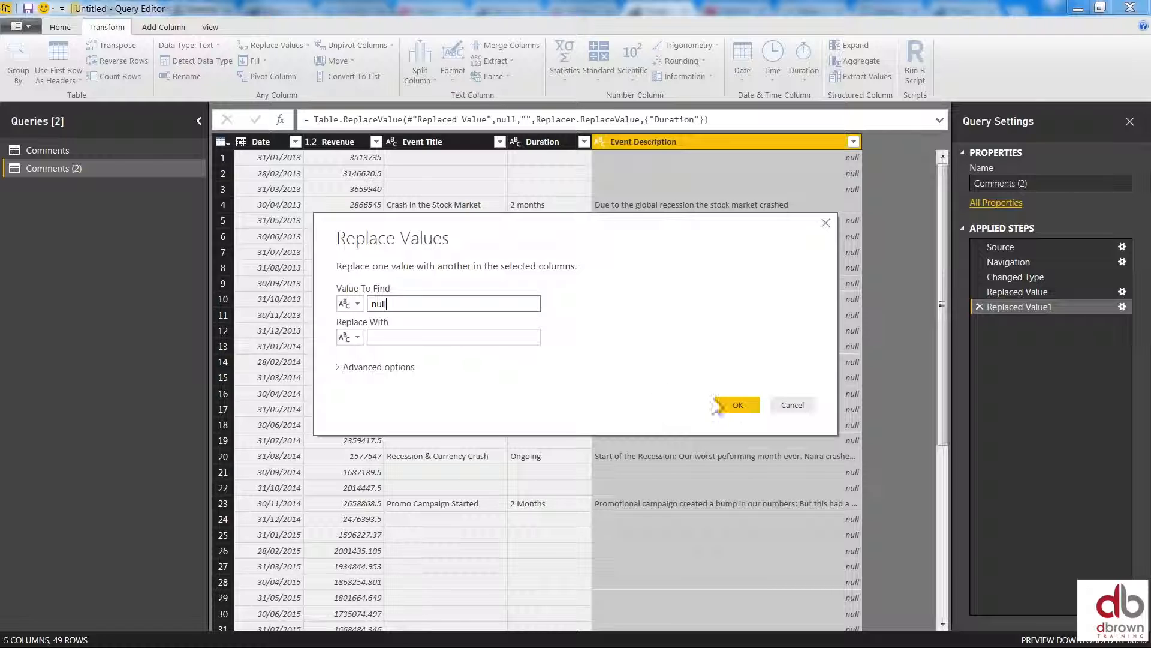
pyautogui.click(732, 402)
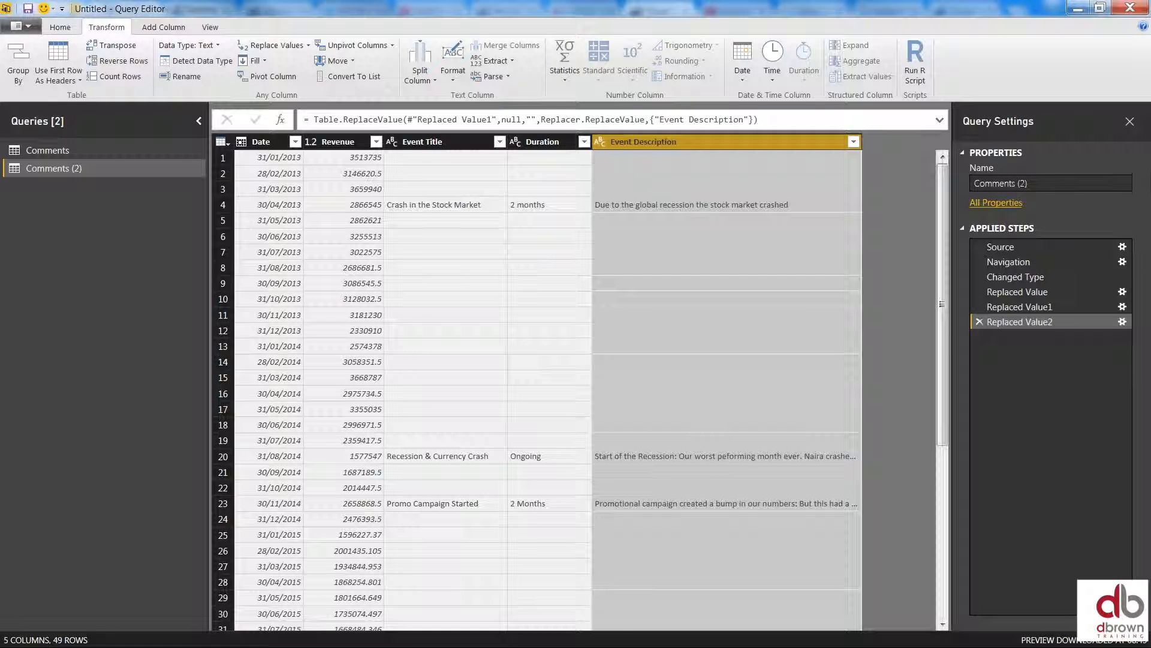
# - Rename the Comments (2) query as PulseChartData
pyautogui.moveTo(1038, 185); pyautogui.dragTo(934, 169)
pyautogui.write('Pule')
pyautogui.press('BackSpace')
pyautogui.write('seChartData')
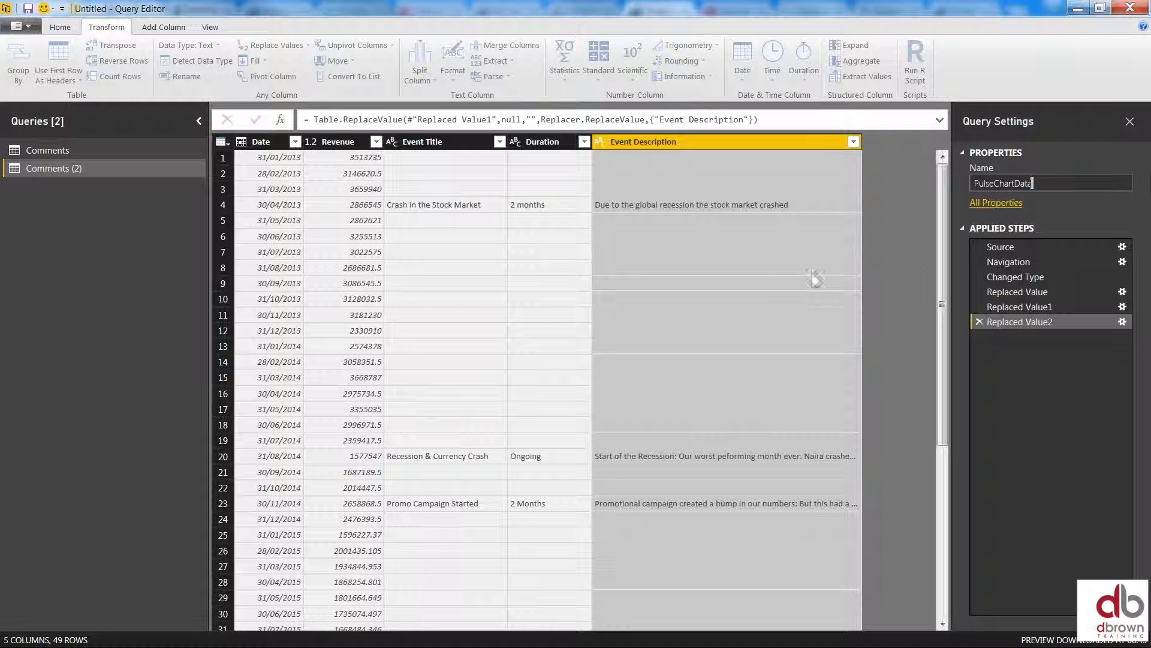
pyautogui.press('Return')
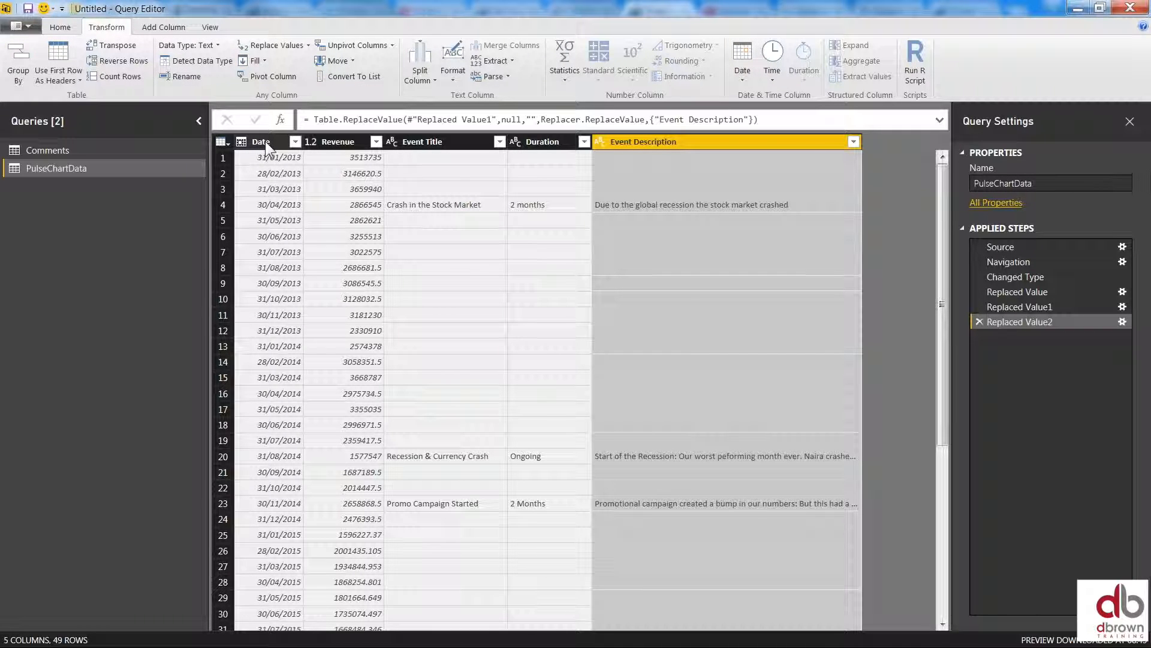
# - Check the data types of the Date and Revenue columns, then close the Query Editor and apply the changes
pyautogui.click(265, 141)
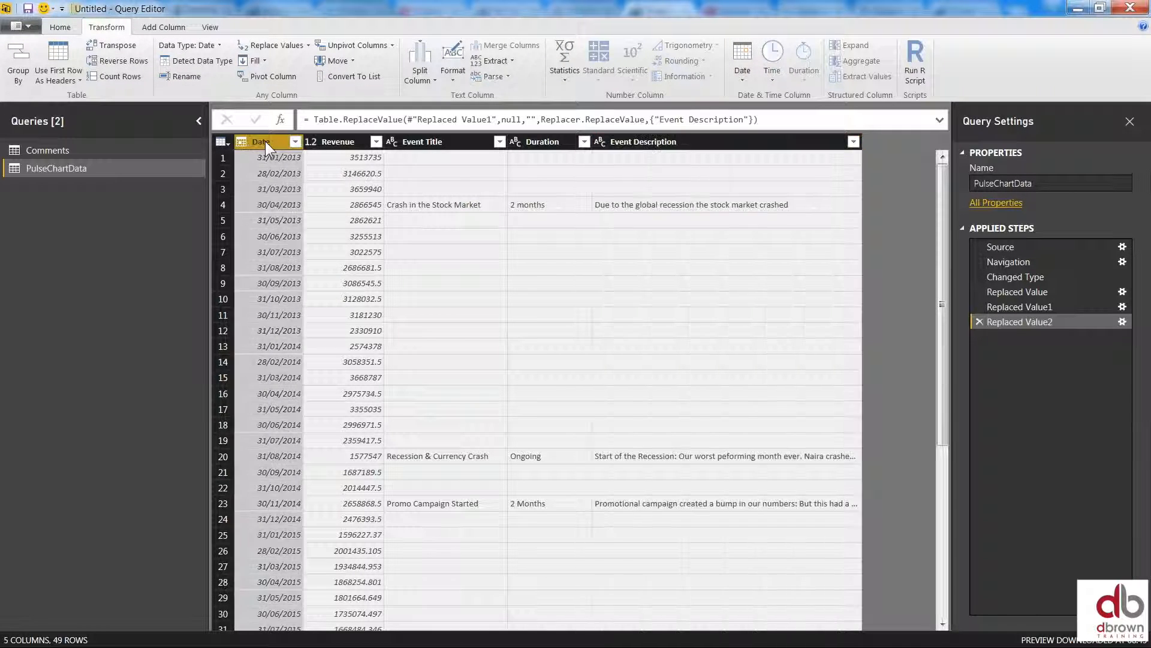
pyautogui.click(60, 28)
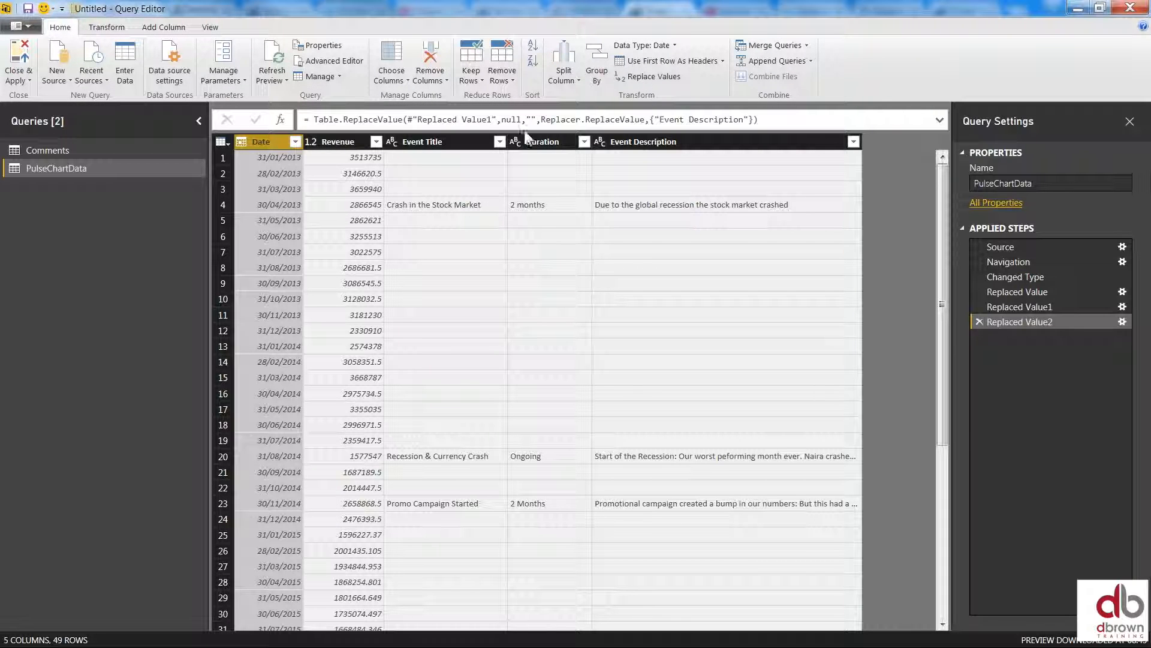
pyautogui.click(346, 142)
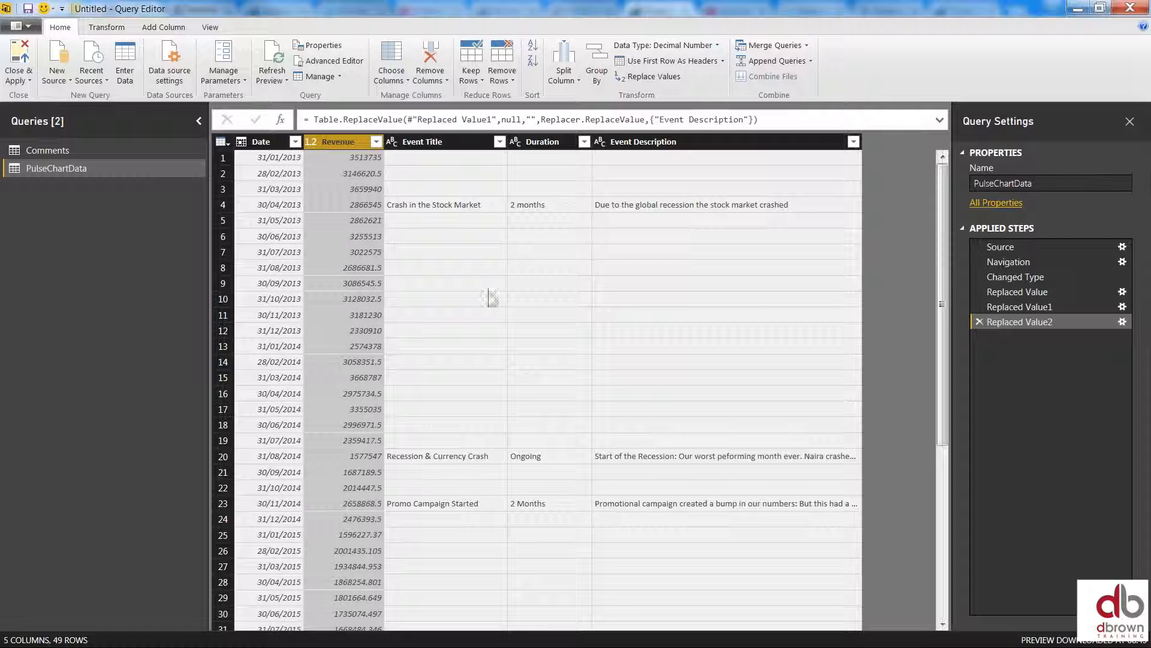
pyautogui.click(17, 60)
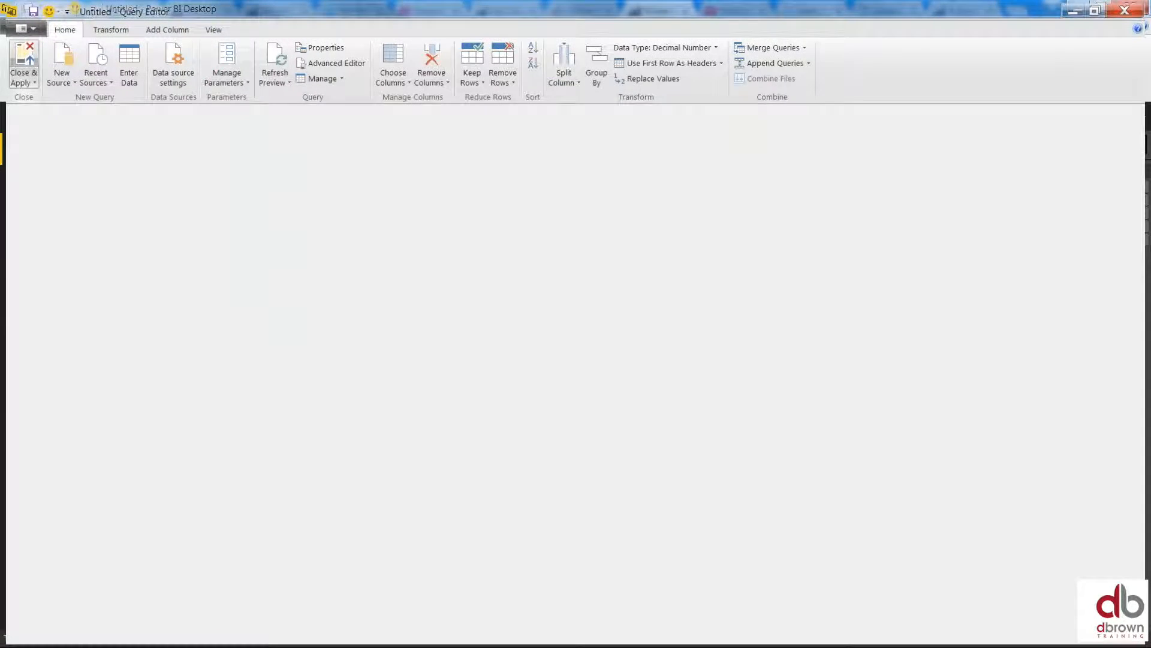